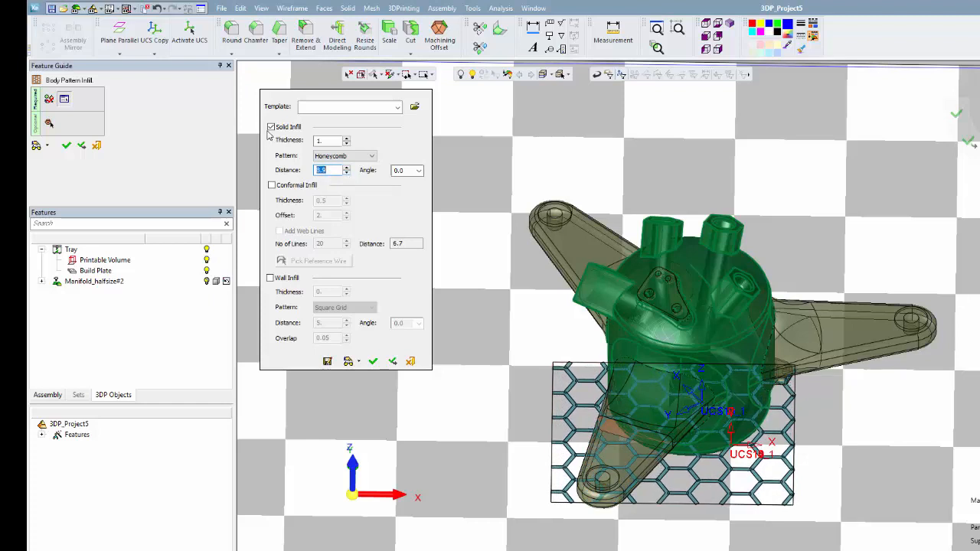
# Step: Preview the conformal infill with and without the solid infill, and leave both infill types disabled
pyautogui.click(272, 186)
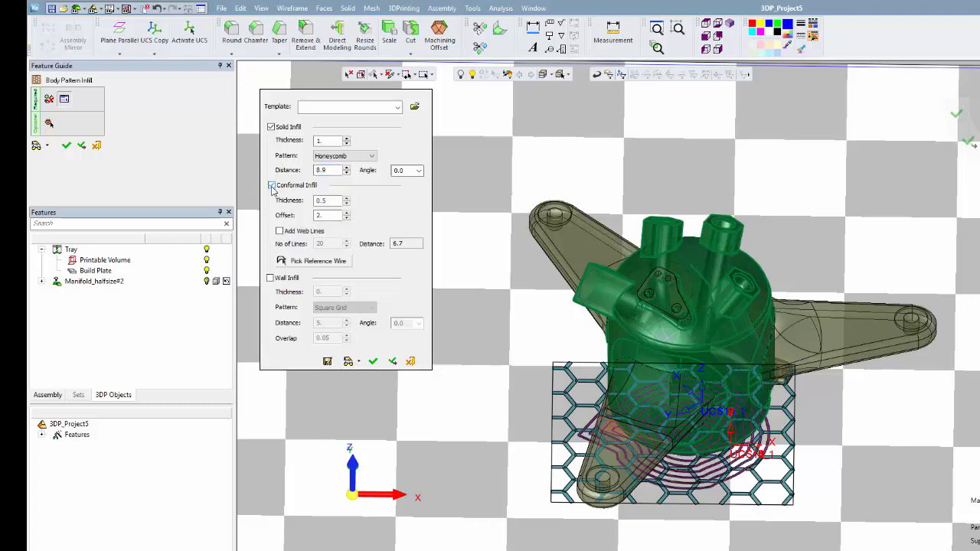
pyautogui.click(272, 128)
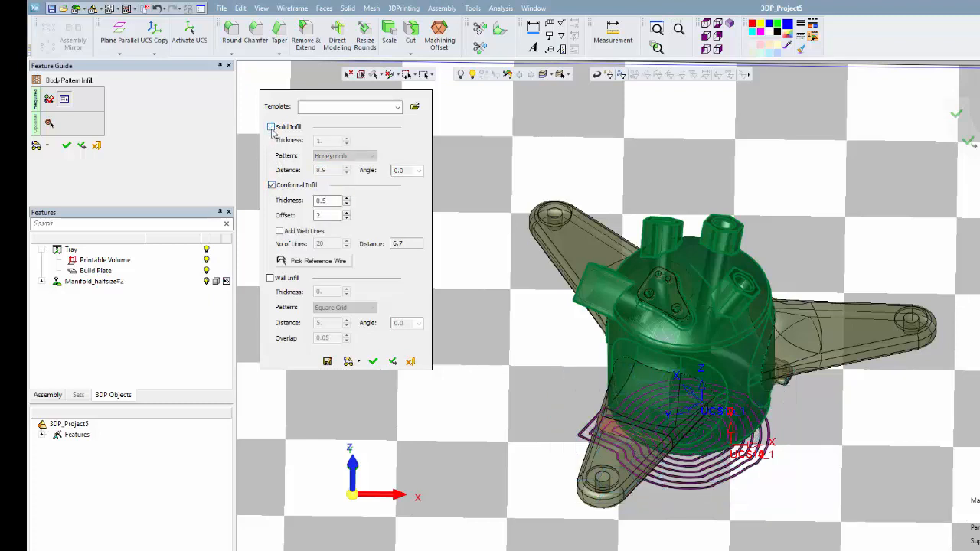
pyautogui.click(272, 186)
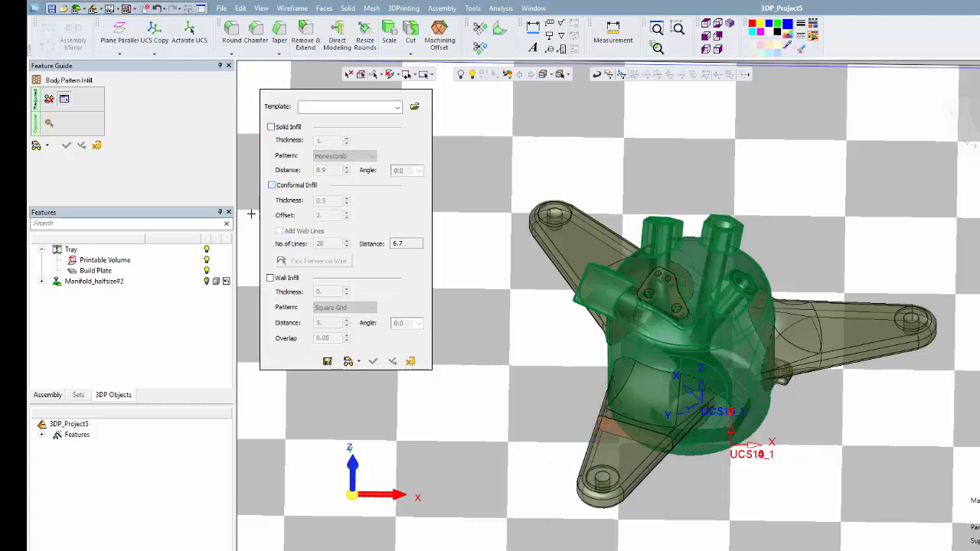
# Step: Preview the wall infill with the Cross Lines pattern, and return to the honeycomb solid infill only
pyautogui.click(271, 279)
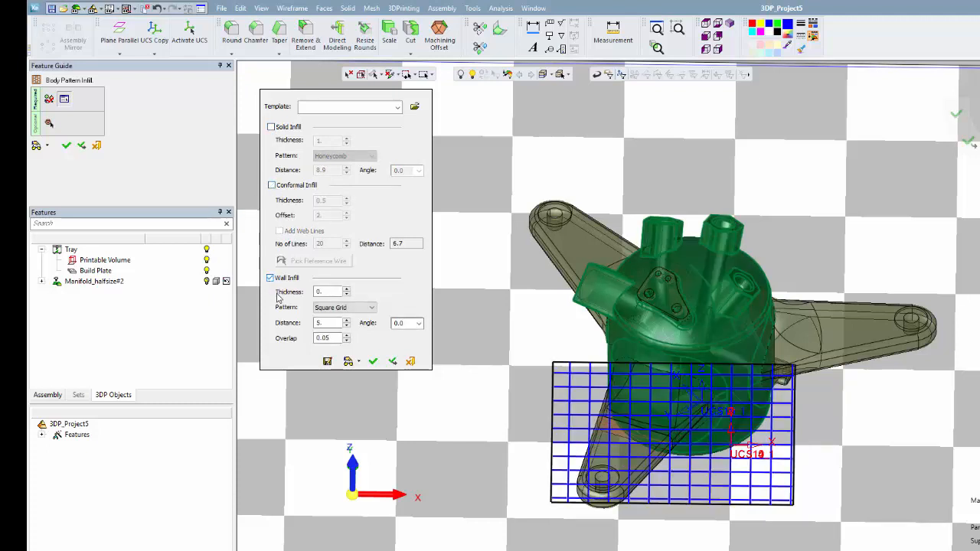
pyautogui.click(360, 313)
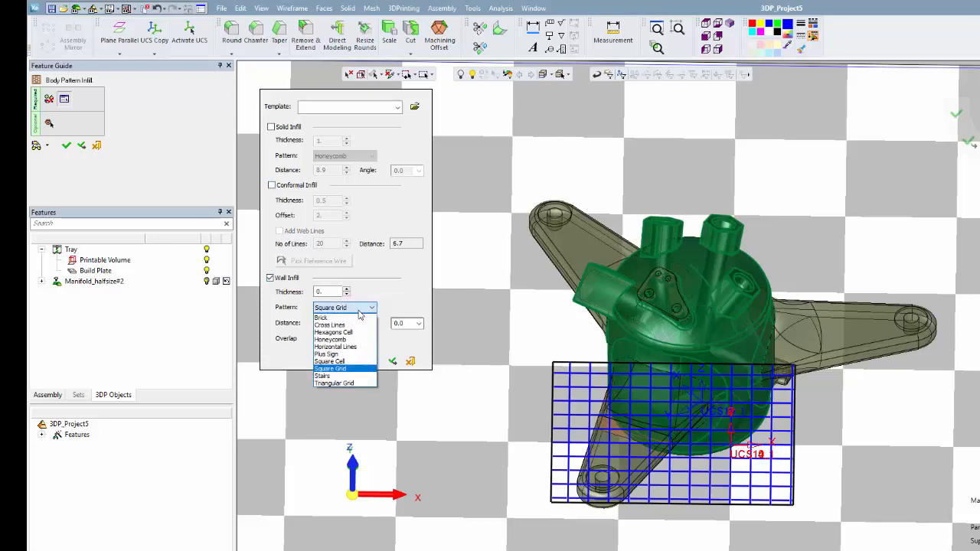
pyautogui.click(357, 328)
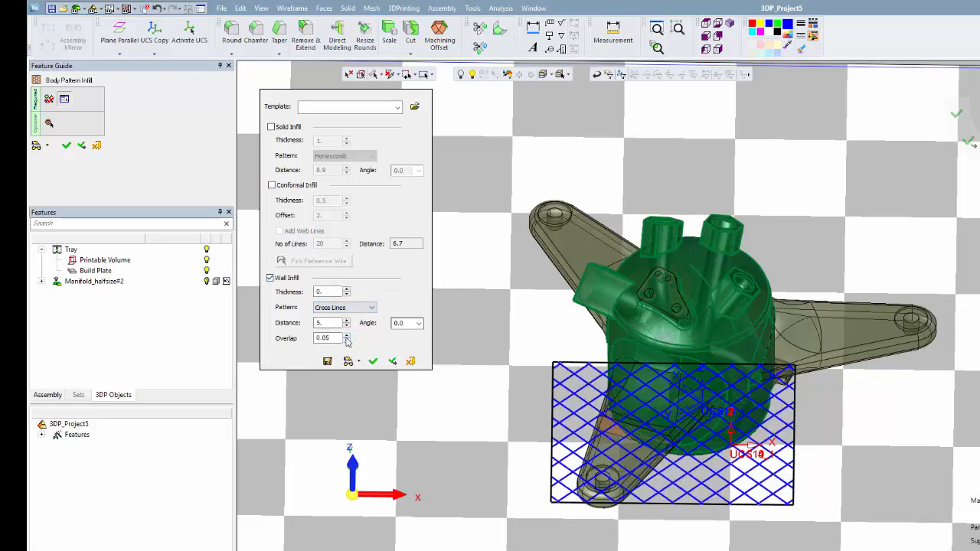
pyautogui.click(271, 127)
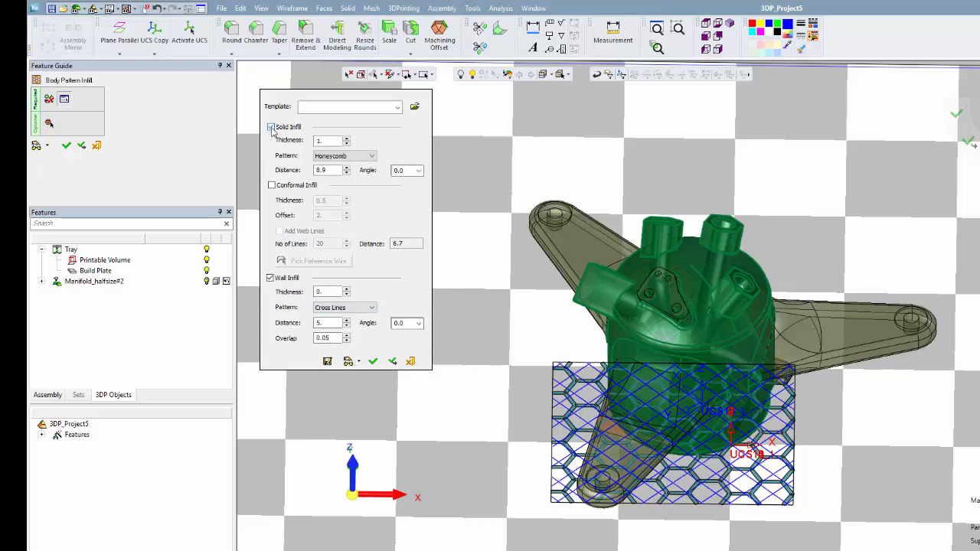
pyautogui.click(271, 279)
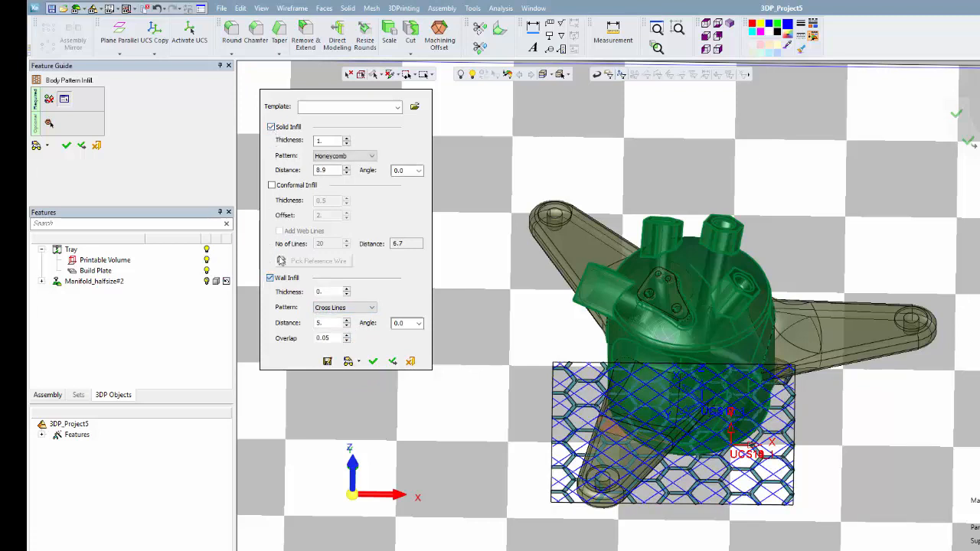
# Step: Reduce the honeycomb solid infill's distance to 8
pyautogui.click(347, 173)
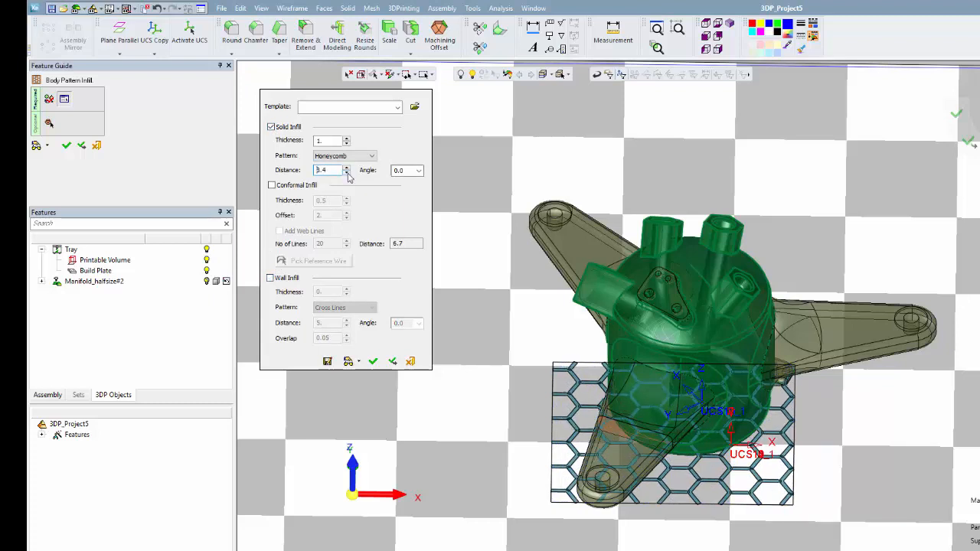
pyautogui.click(346, 174)
pyautogui.click(347, 173)
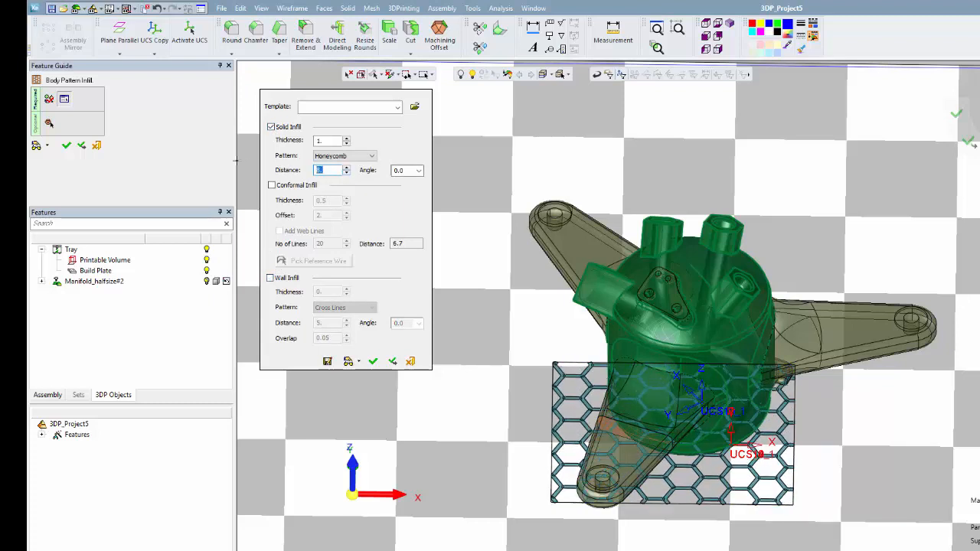
# Step: Set the shell offset of the manifold's central body to 1 mm and create the honeycomb infill
pyautogui.click(49, 124)
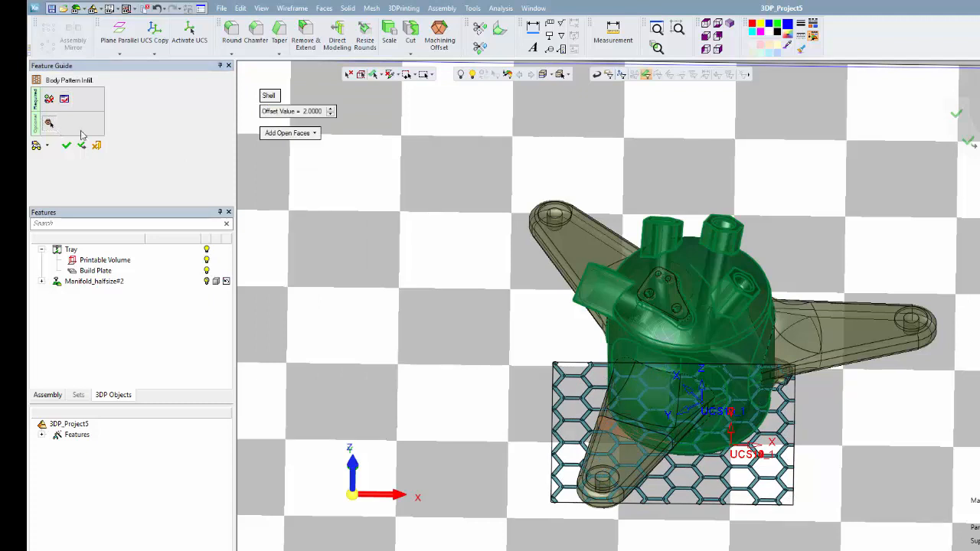
pyautogui.click(292, 113)
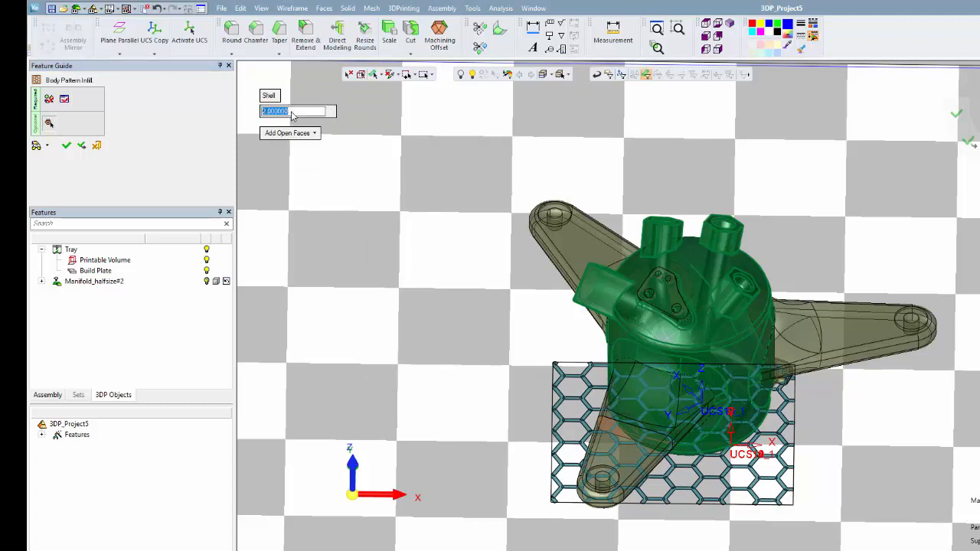
pyautogui.write('1')
pyautogui.press('Return')
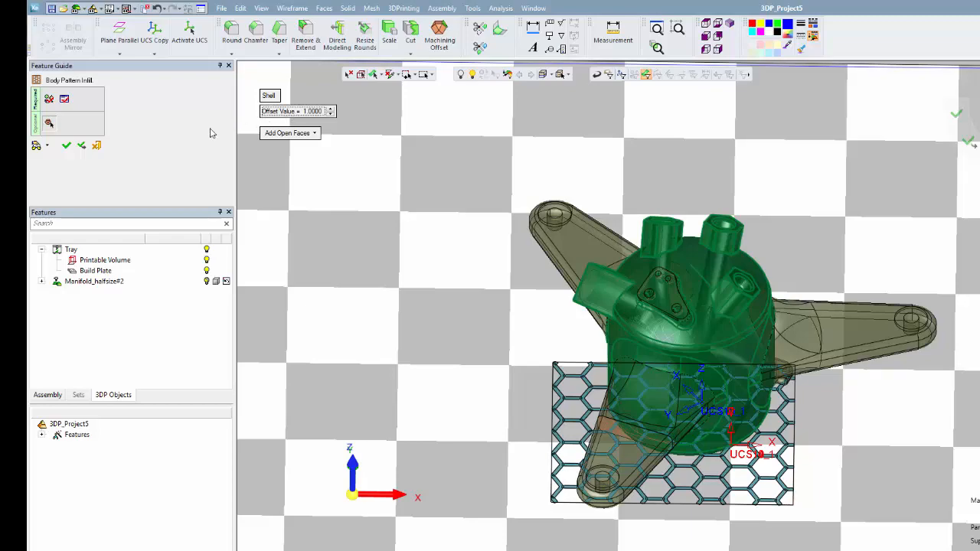
pyautogui.click(65, 146)
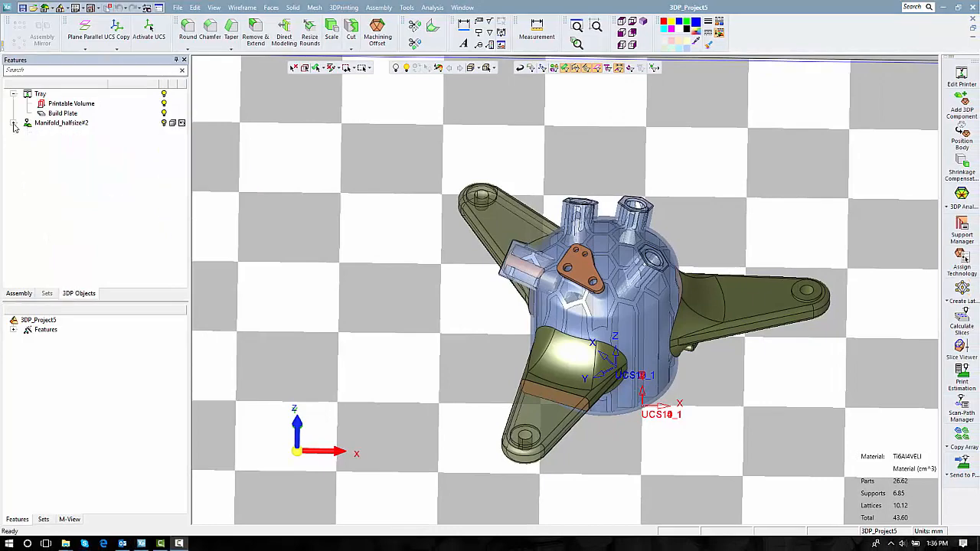
# Step: Expand Manifold_halfsize#2 and inspect the Not Printed objects, the solid infill mesh and the shell by toggling each one's visibility
pyautogui.click(13, 123)
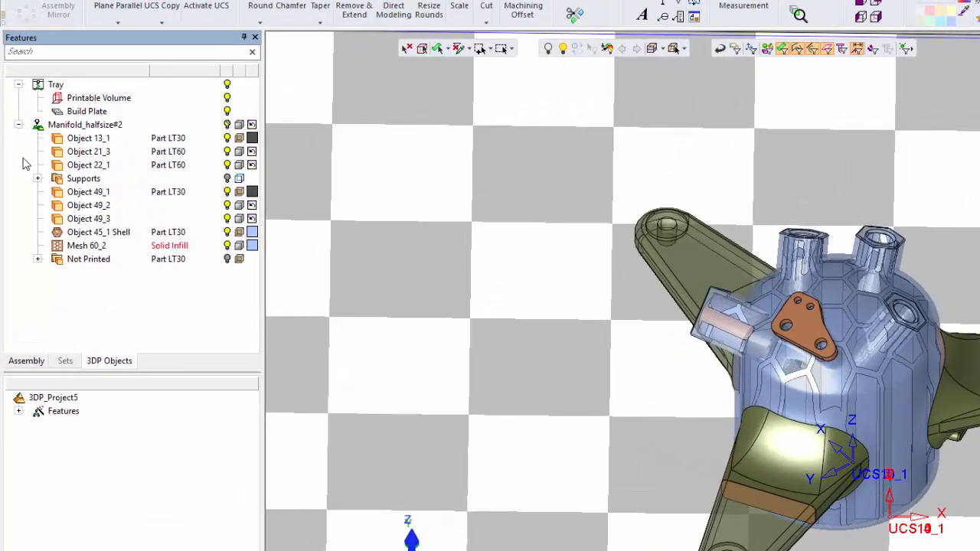
pyautogui.click(227, 260)
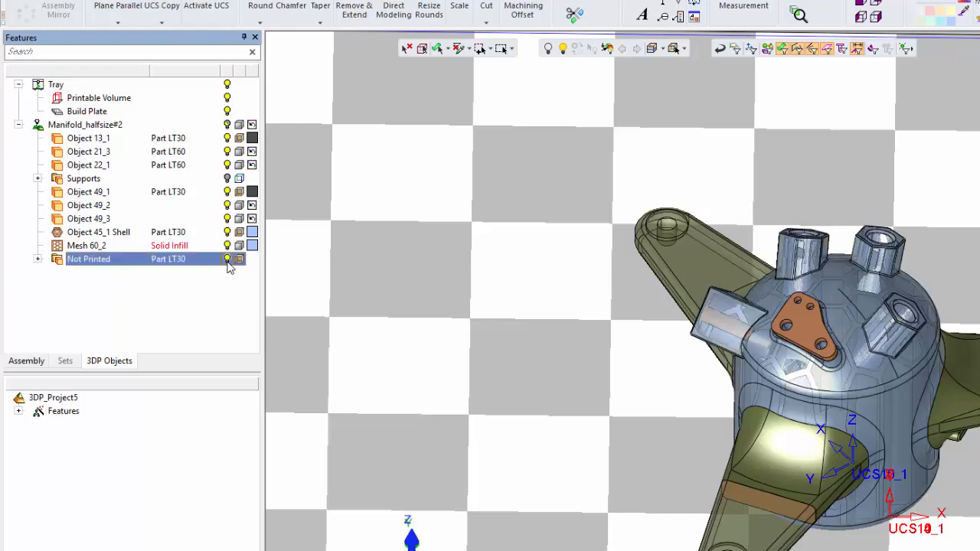
pyautogui.click(227, 260)
pyautogui.click(226, 246)
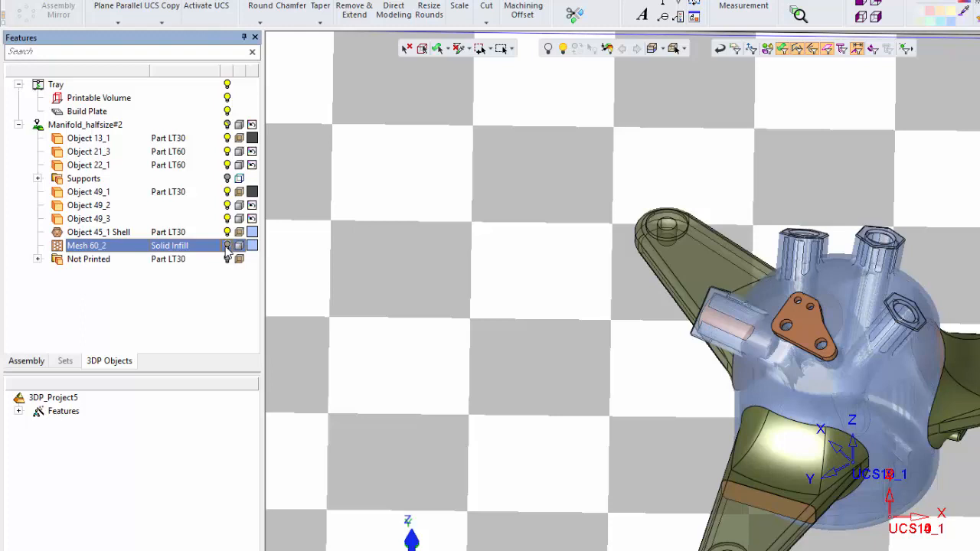
pyautogui.click(227, 246)
pyautogui.click(227, 233)
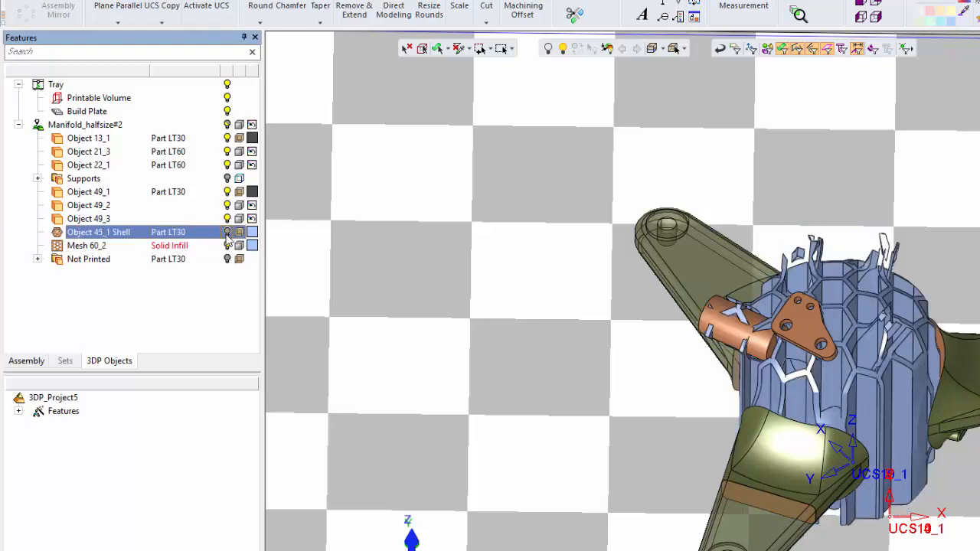
pyautogui.click(226, 232)
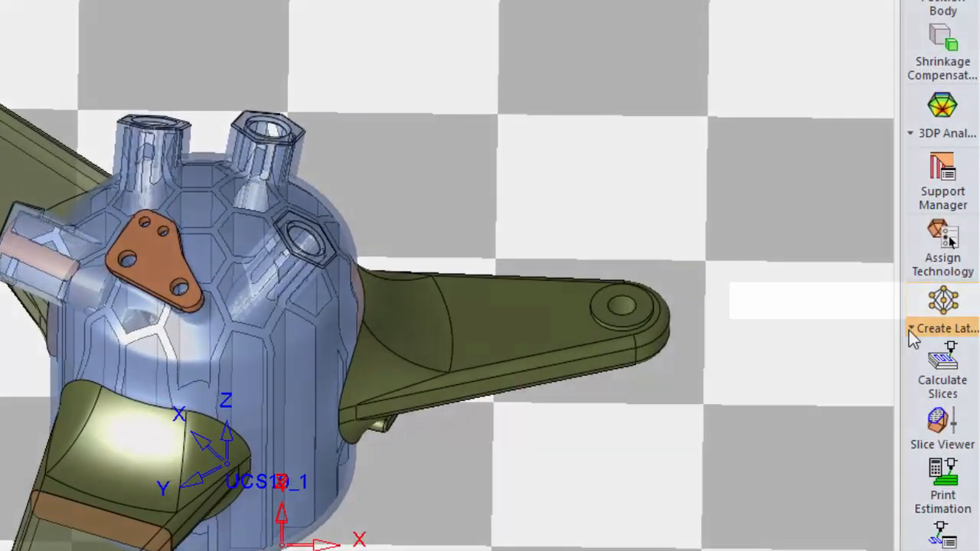
# Step: Start creating a volume lattice on the outer end of the manifold's front mounting arm
pyautogui.click(915, 333)
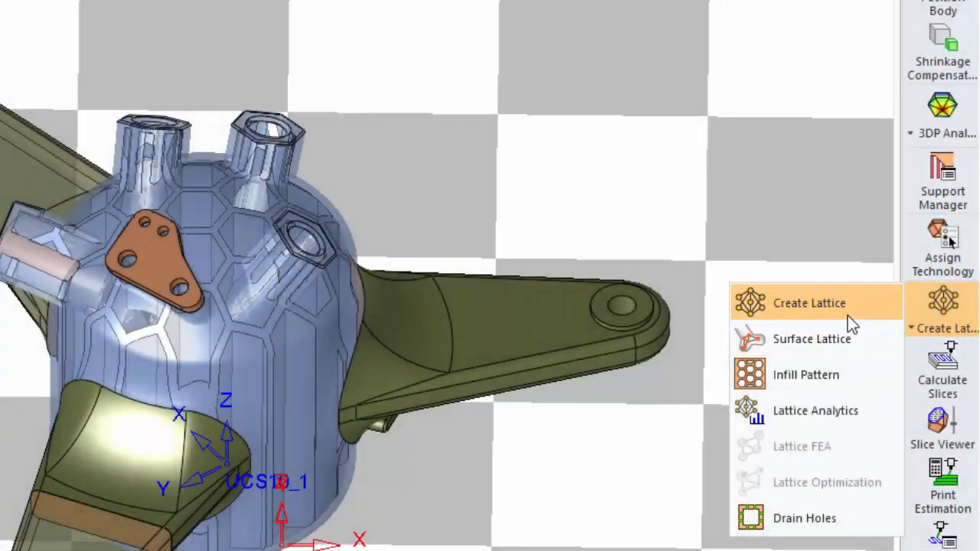
pyautogui.click(853, 326)
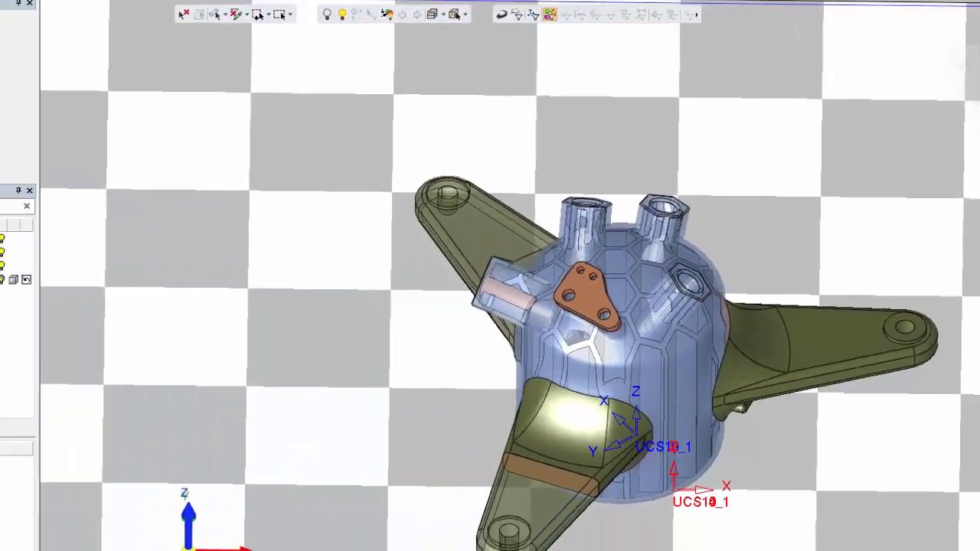
pyautogui.click(562, 538)
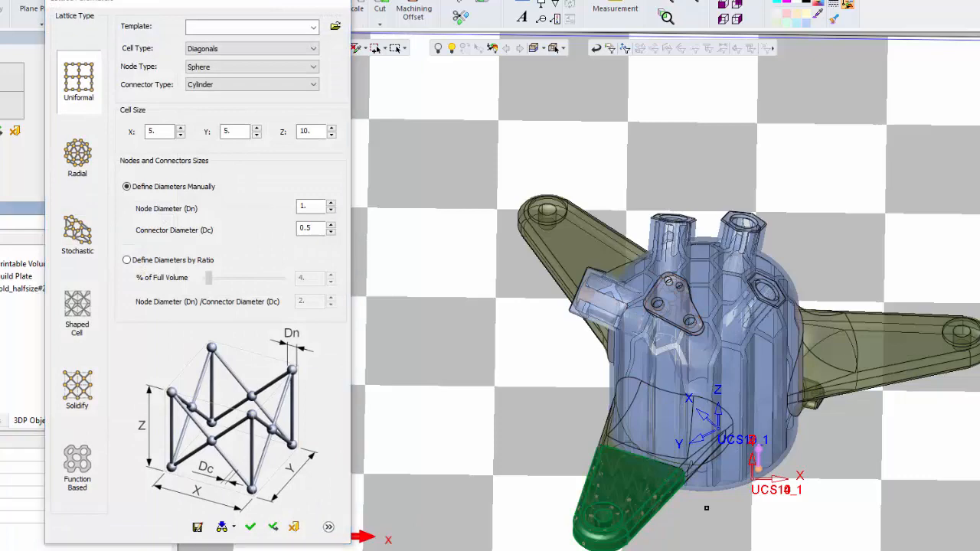
pyautogui.scroll(5, 562, 539)
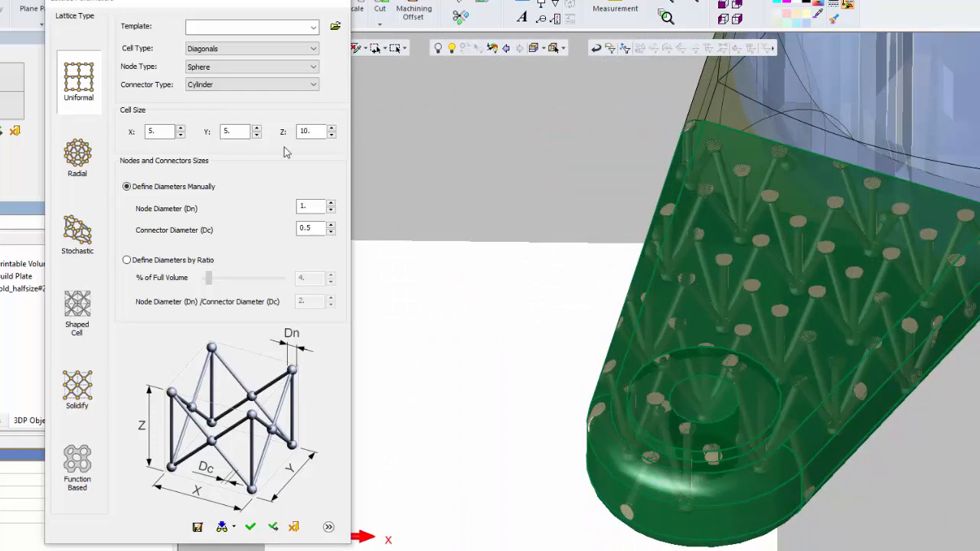
# Step: Set the lattice cell type to Diamond & Diagonals, keeping Sphere nodes and Cylinder connectors
pyautogui.click(314, 49)
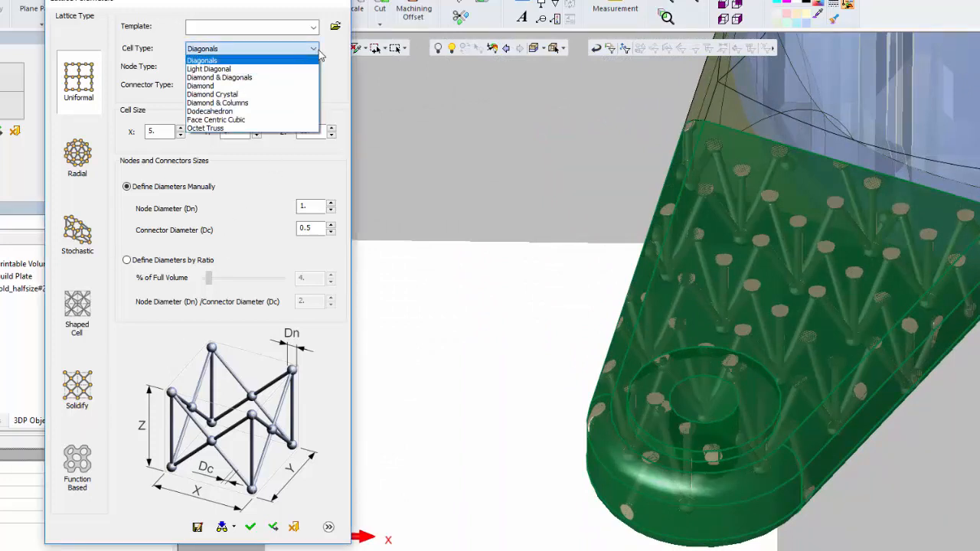
pyautogui.click(312, 77)
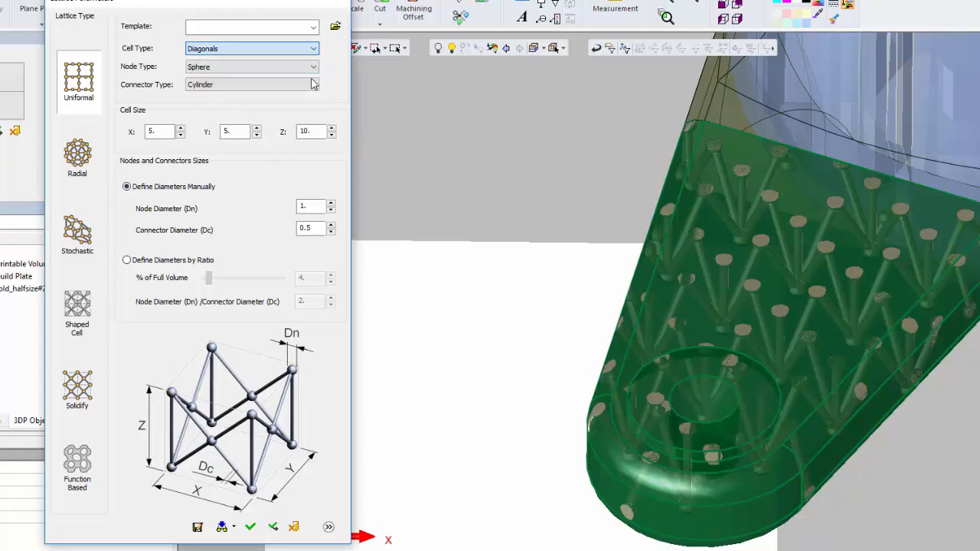
pyautogui.click(312, 68)
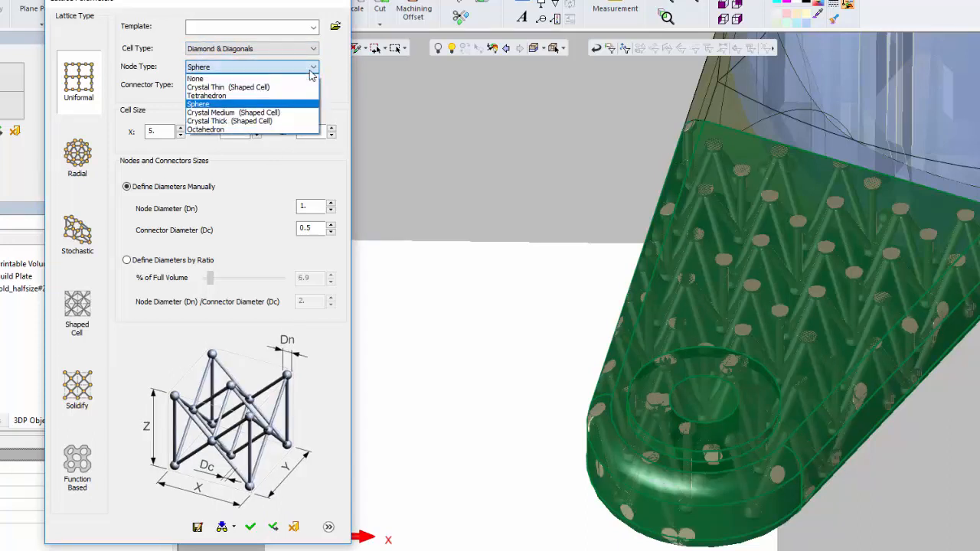
pyautogui.click(329, 84)
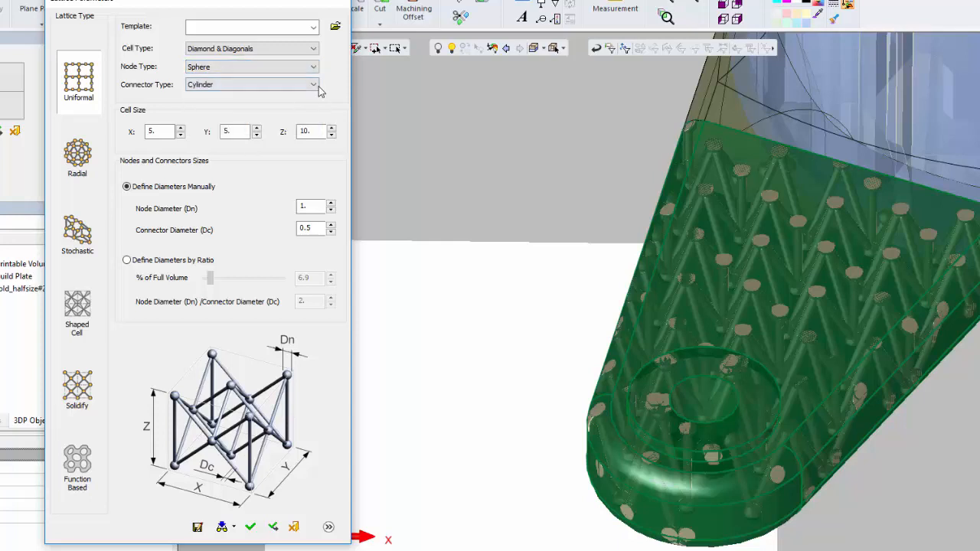
pyautogui.click(314, 85)
pyautogui.click(329, 88)
# Step: Set the lattice cell size to X 3, Y 3 and Z 5
pyautogui.doubleClick(162, 131)
pyautogui.write('3')
pyautogui.moveTo(218, 131); pyautogui.dragTo(211, 136)
pyautogui.write('3')
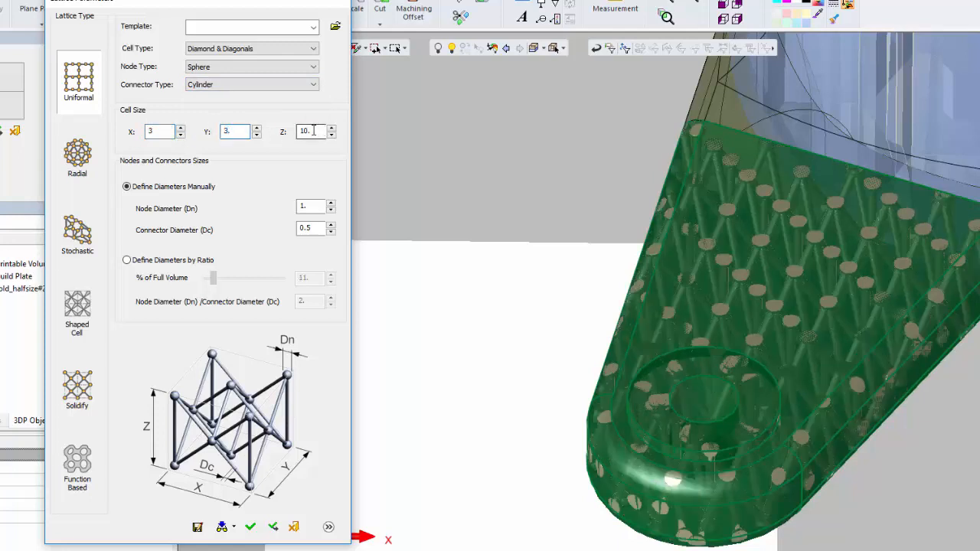
pyautogui.moveTo(319, 131); pyautogui.dragTo(275, 137)
pyautogui.write('5')
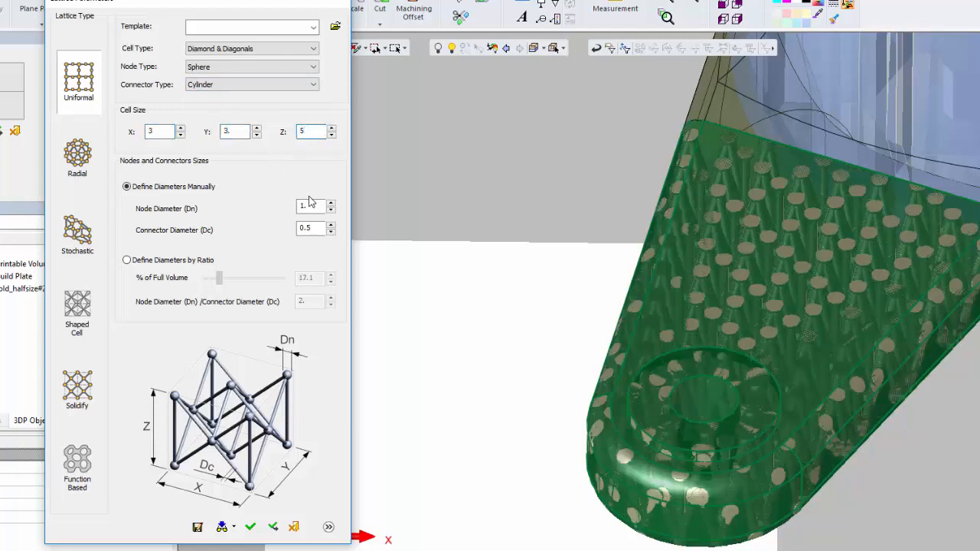
pyautogui.click(311, 205)
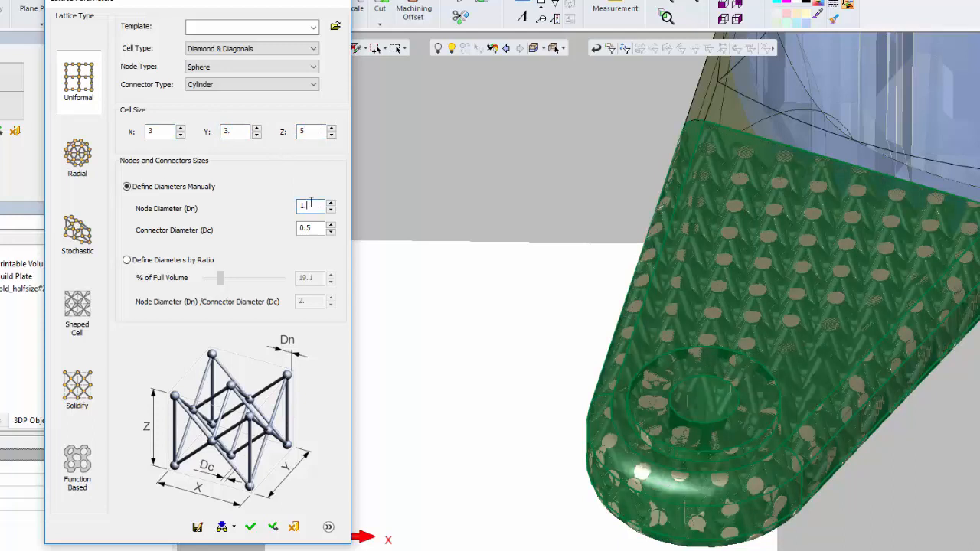
# Step: Preview the Radial, Stochastic, Shaped Cell, Solidify and Function Based lattice types on the arm
pyautogui.click(88, 170)
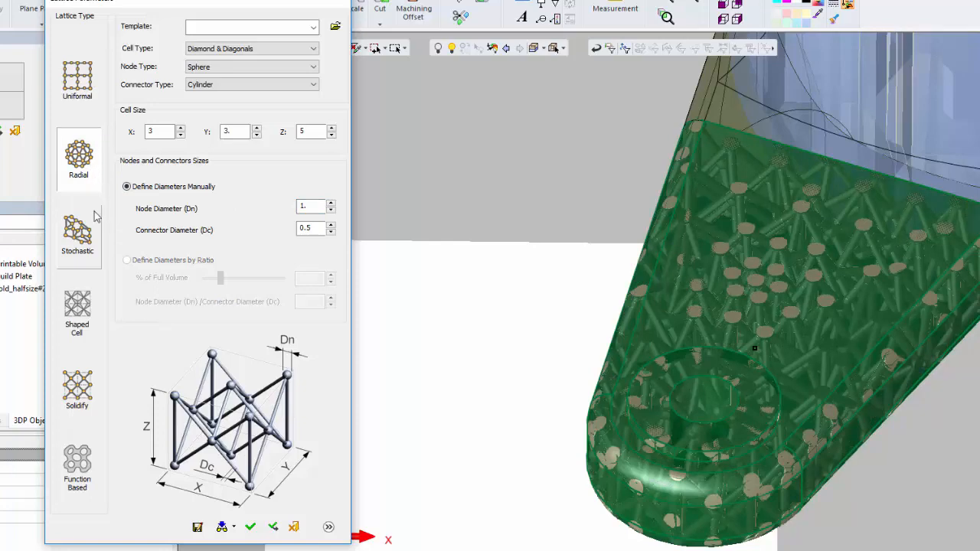
pyautogui.click(88, 239)
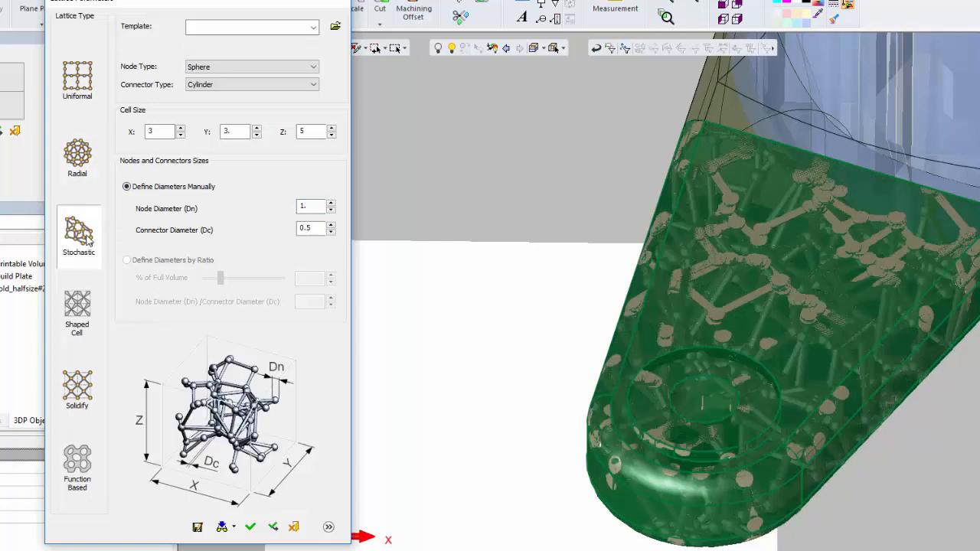
pyautogui.click(78, 306)
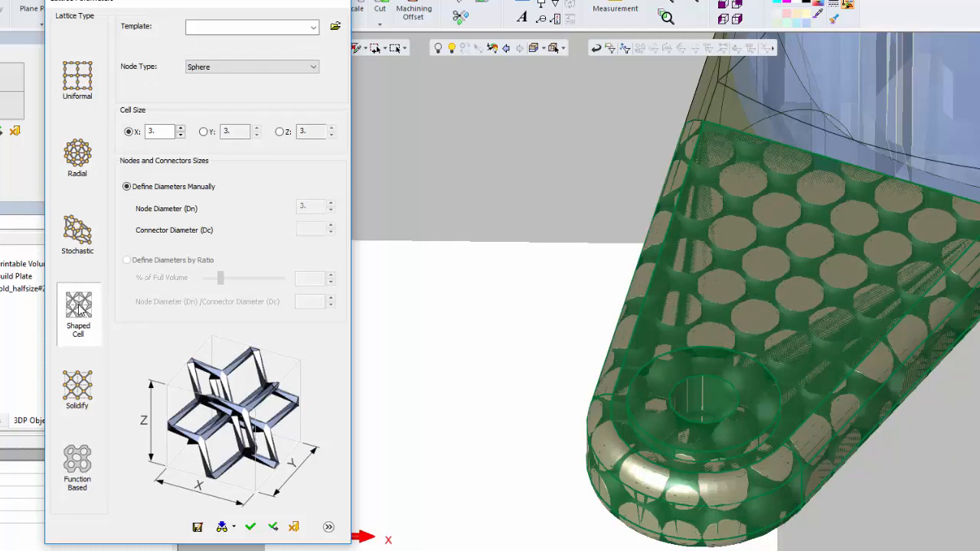
pyautogui.click(80, 395)
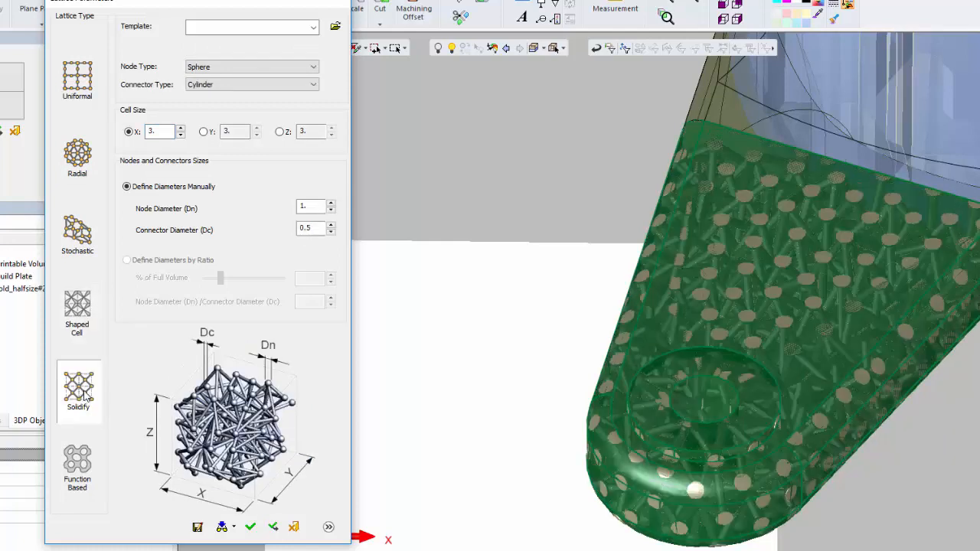
pyautogui.click(74, 460)
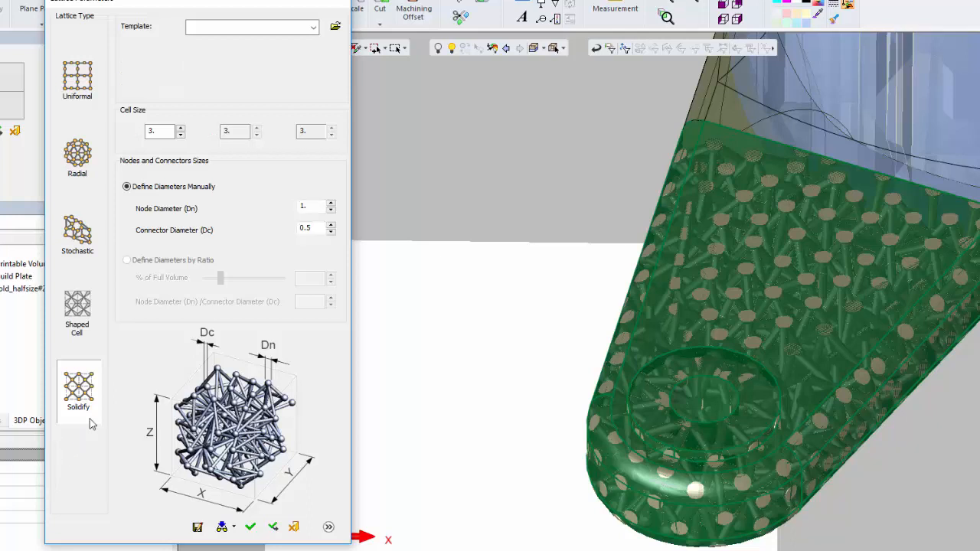
# Step: Preview the Schwarz P and Schwarz D function-based cells on the arm, and return the lattice to the Uniformal type
pyautogui.click(311, 50)
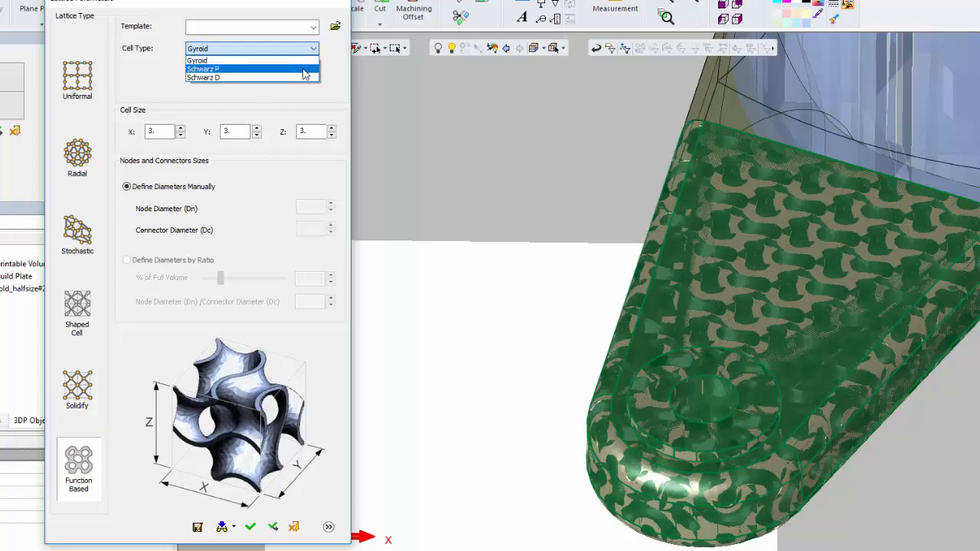
pyautogui.click(303, 69)
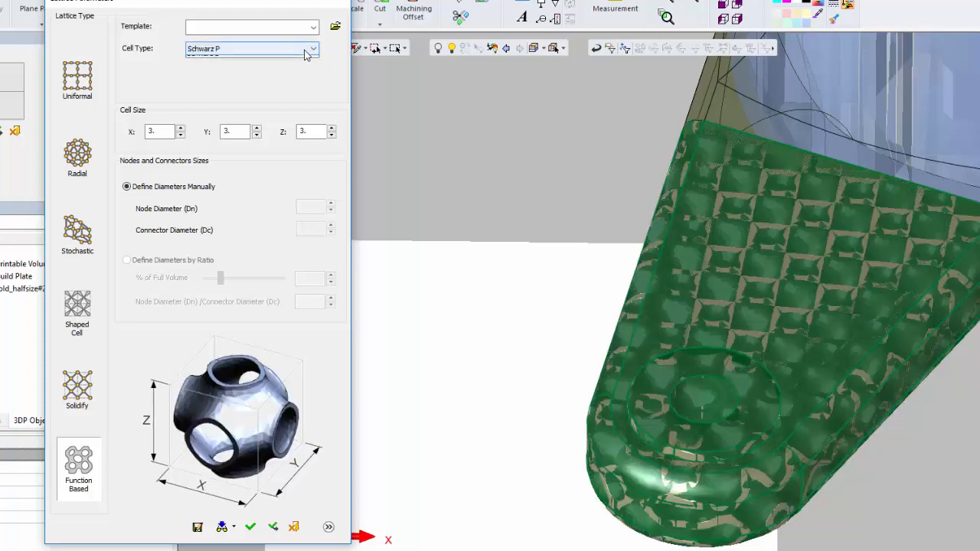
pyautogui.click(308, 51)
pyautogui.click(298, 78)
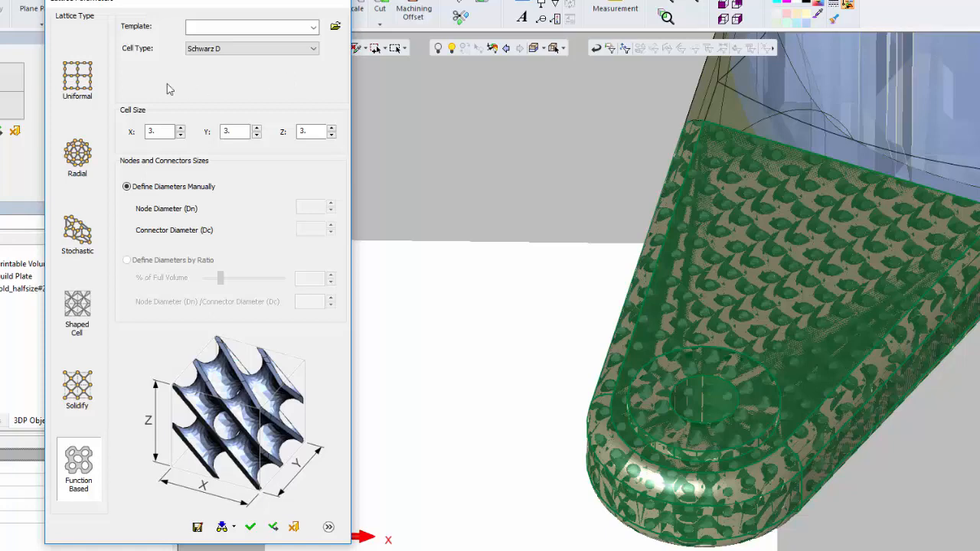
pyautogui.click(90, 87)
# Step: Randomize the uniform lattice at level 0.8 and reshuffle its nodes and connectors
pyautogui.click(328, 529)
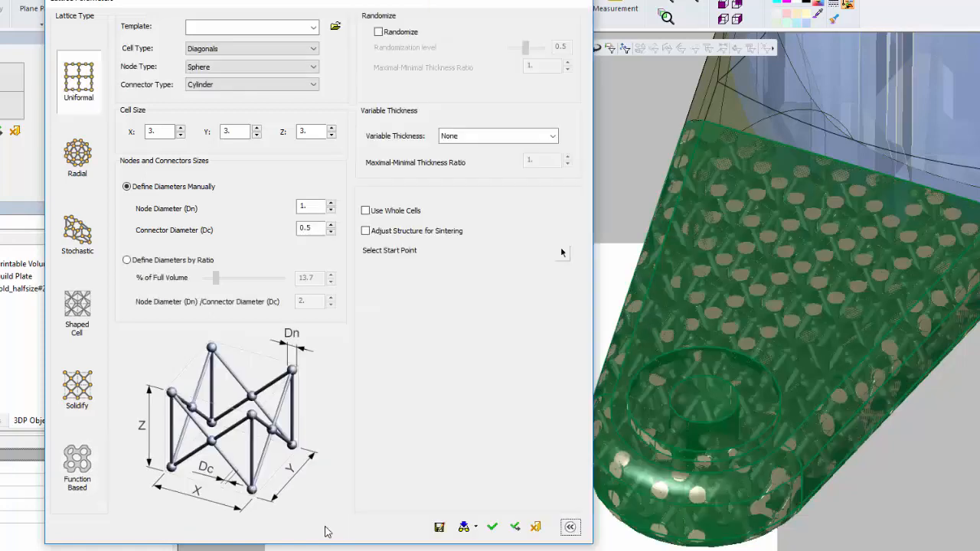
pyautogui.click(379, 32)
pyautogui.moveTo(526, 48); pyautogui.dragTo(536, 51)
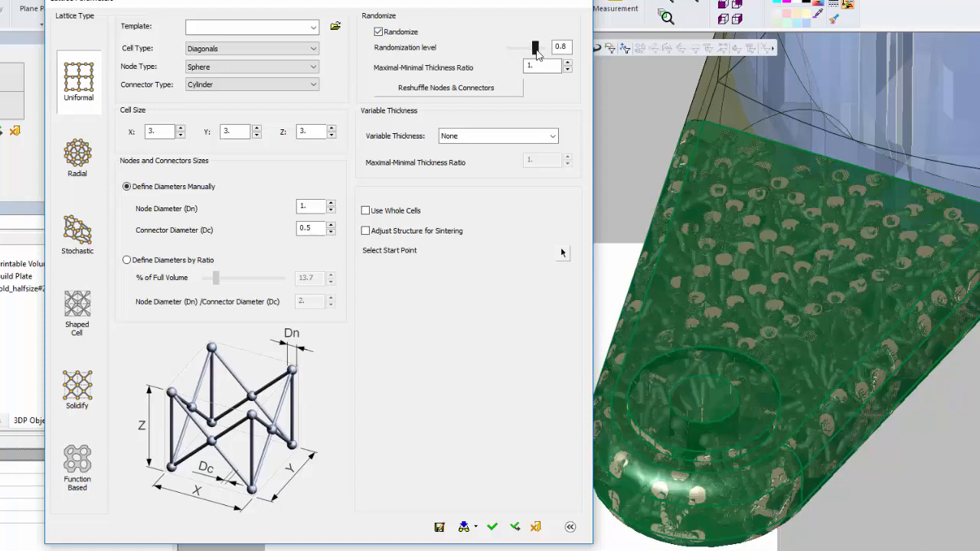
pyautogui.click(494, 89)
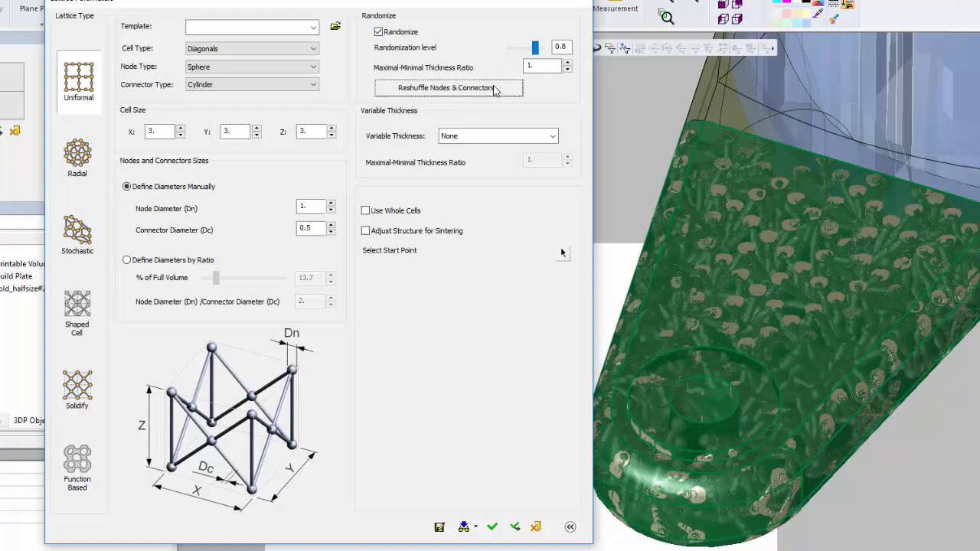
# Step: Apply Linear variable thickness, try a maximal-minimal ratio of 2, restore it to 1, and turn off randomization
pyautogui.click(545, 138)
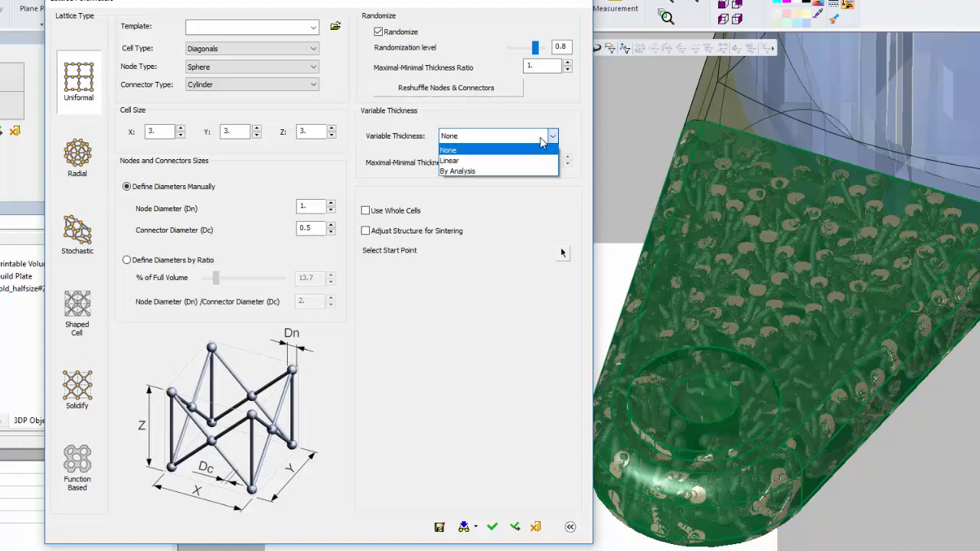
pyautogui.click(516, 161)
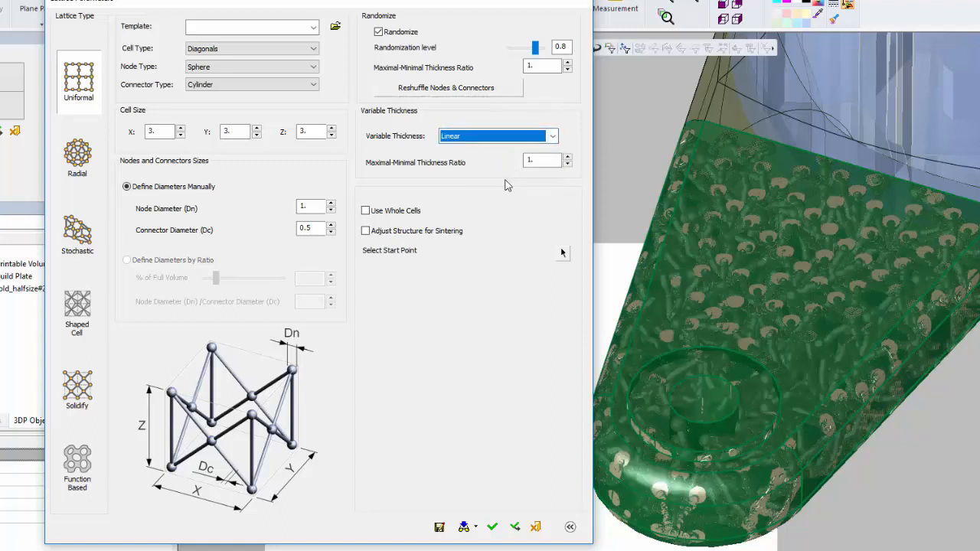
pyautogui.click(533, 160)
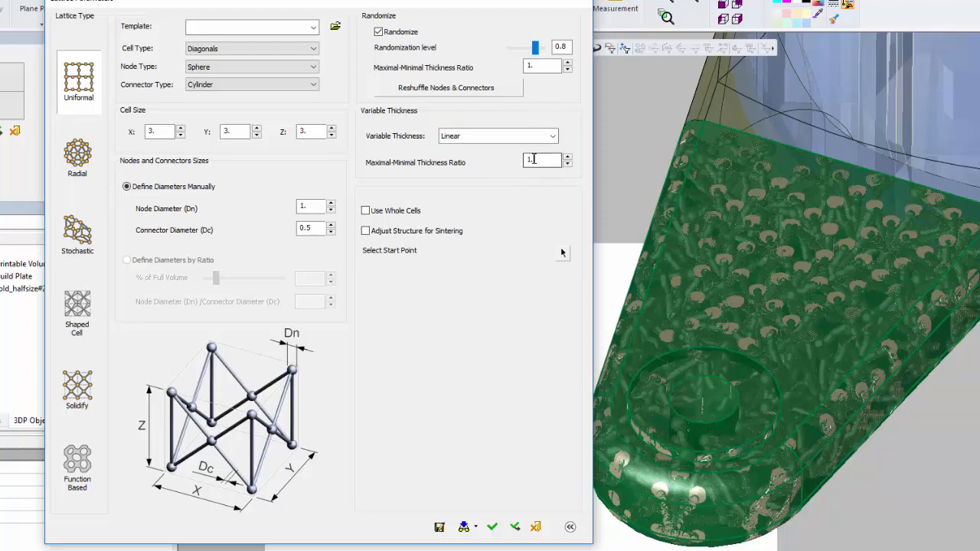
pyautogui.write('2')
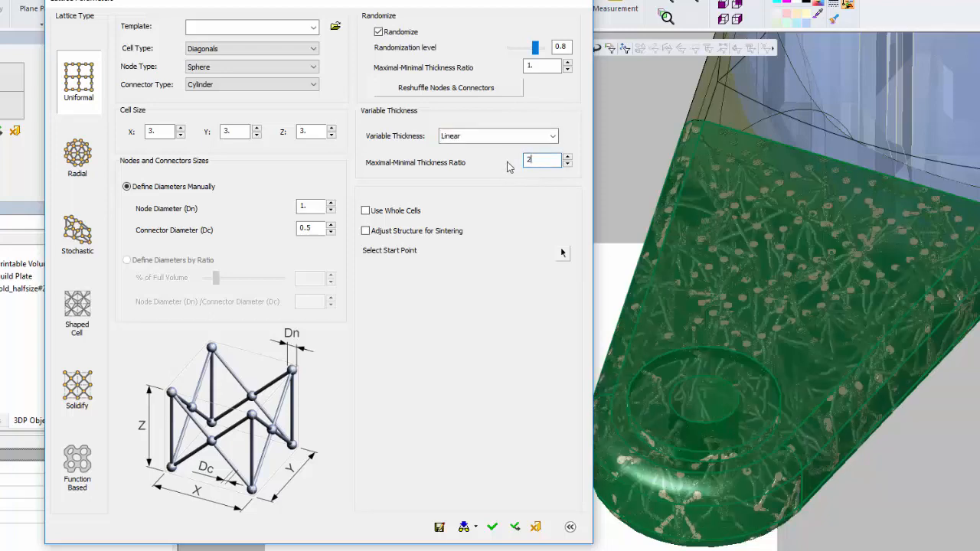
pyautogui.press('BackSpace')
pyautogui.write('1')
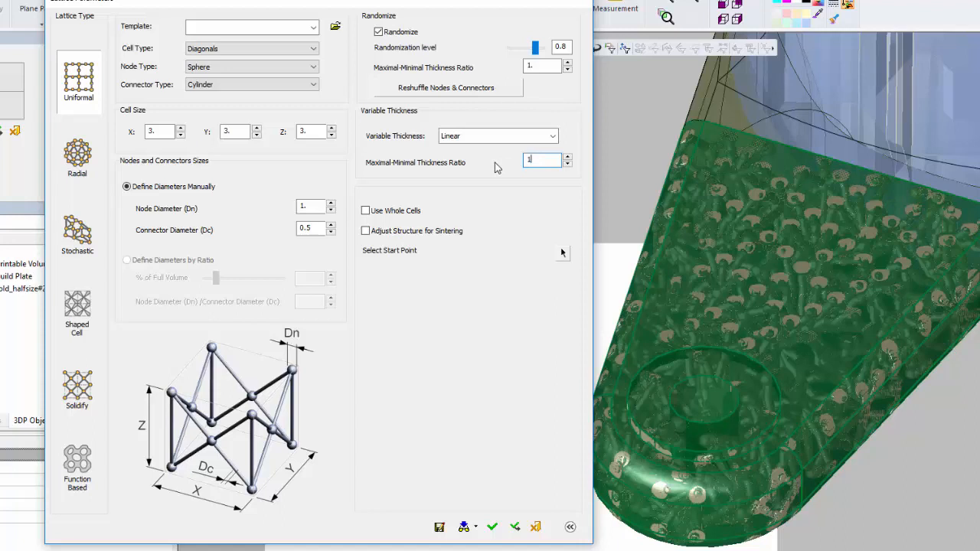
pyautogui.click(377, 32)
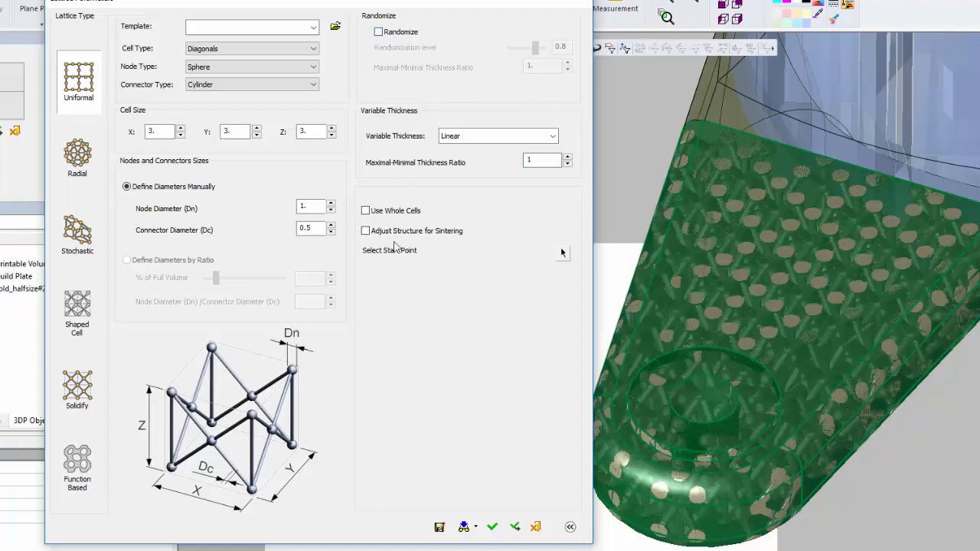
pyautogui.click(570, 527)
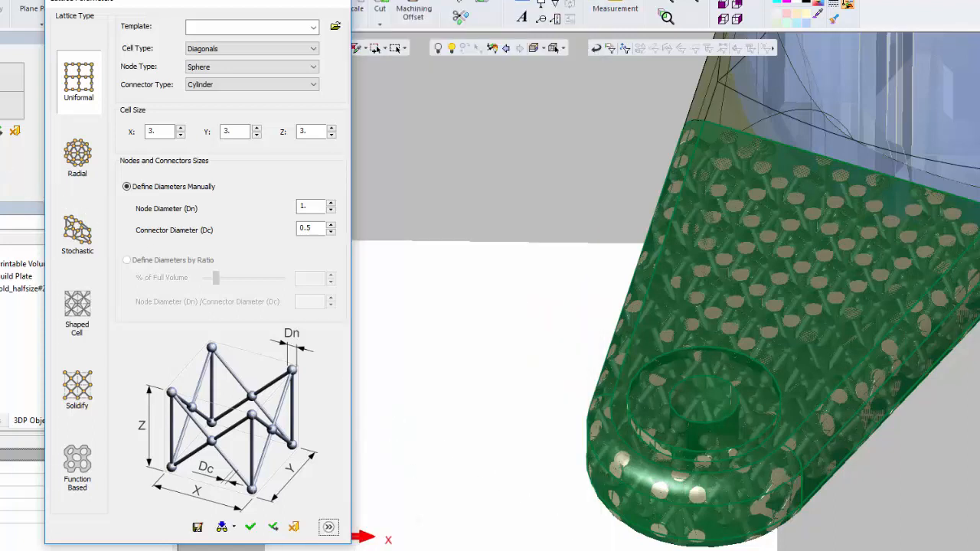
# Step: Set the arm's shell offset to 1 and choose to add open faces
pyautogui.click(0, 105)
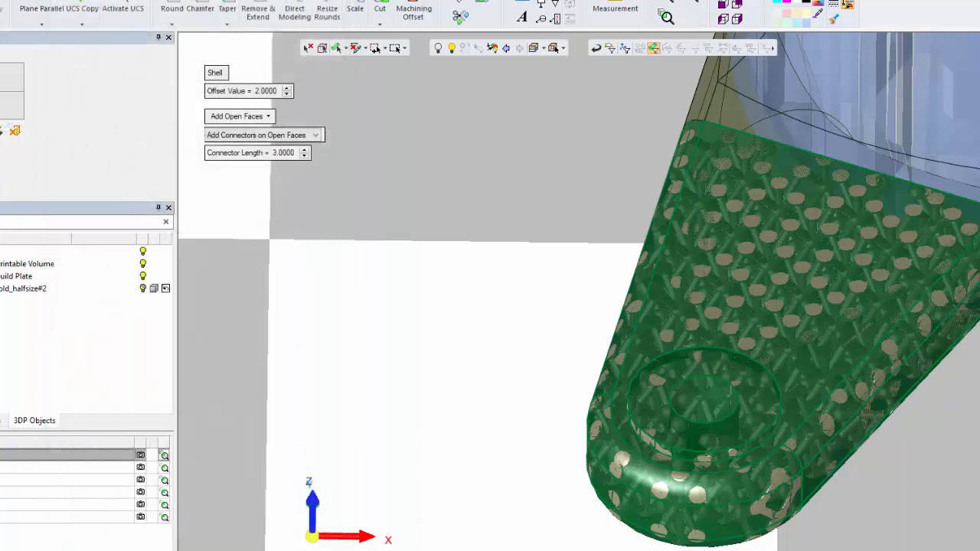
pyautogui.click(242, 92)
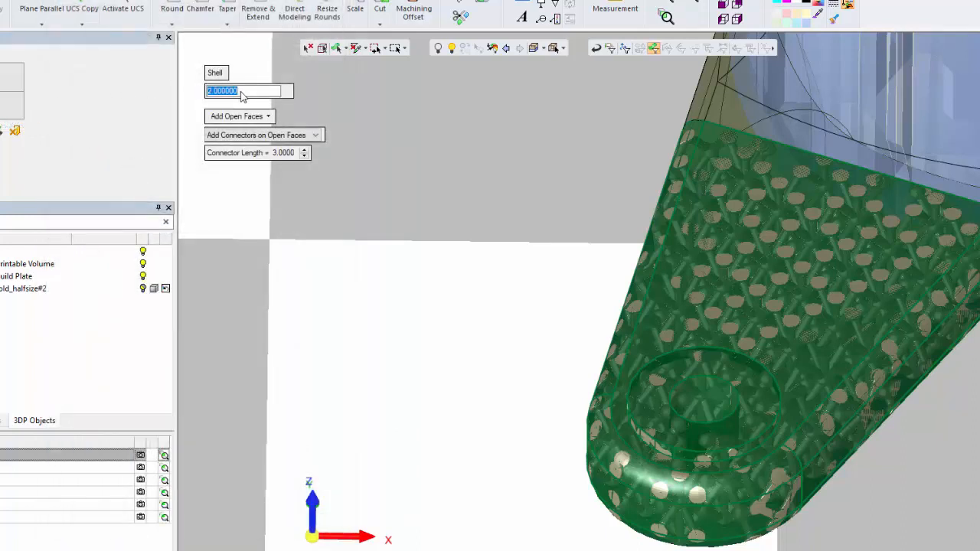
pyautogui.write('1')
pyautogui.press('Return')
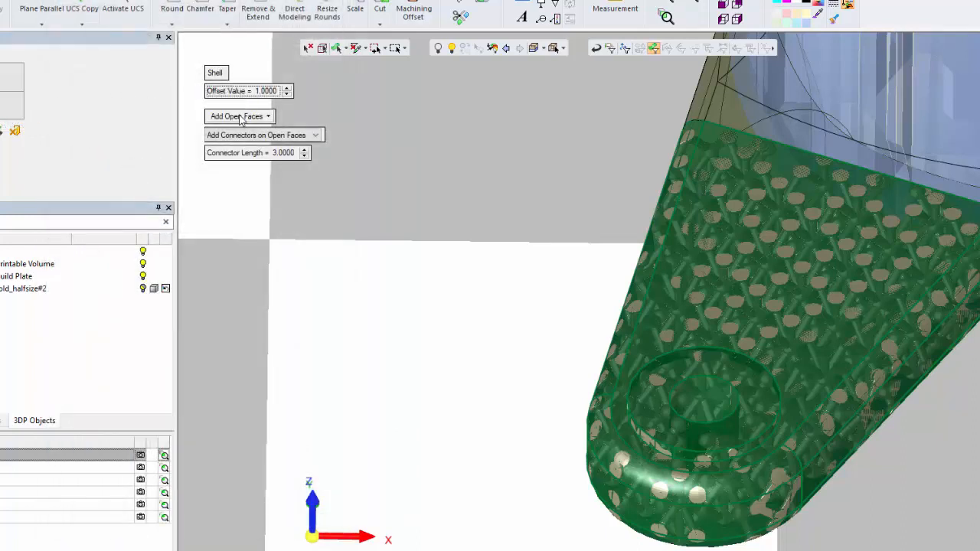
pyautogui.click(239, 116)
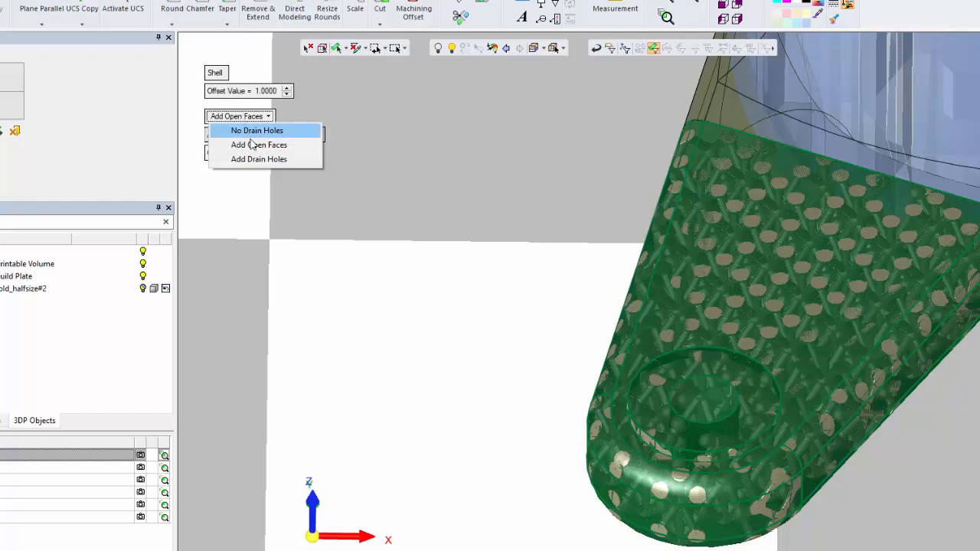
pyautogui.click(255, 146)
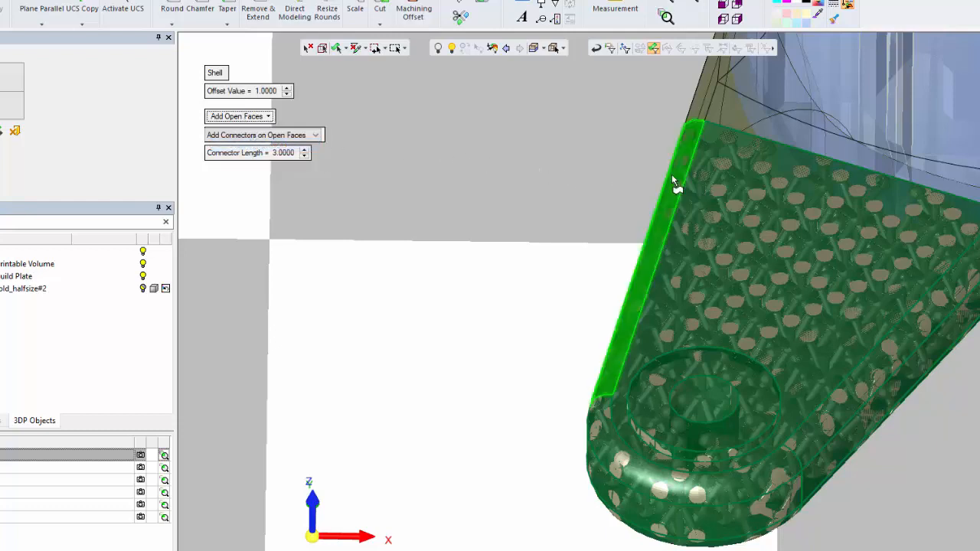
# Step: Select the arm's flat upper face, its straight side face and the rounded end's side face as open shell faces
pyautogui.click(736, 203)
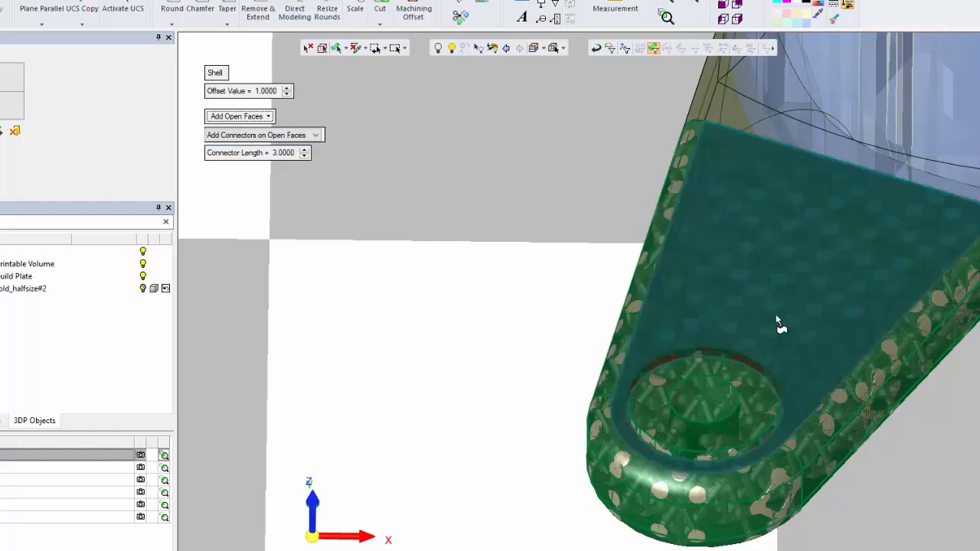
pyautogui.click(833, 451)
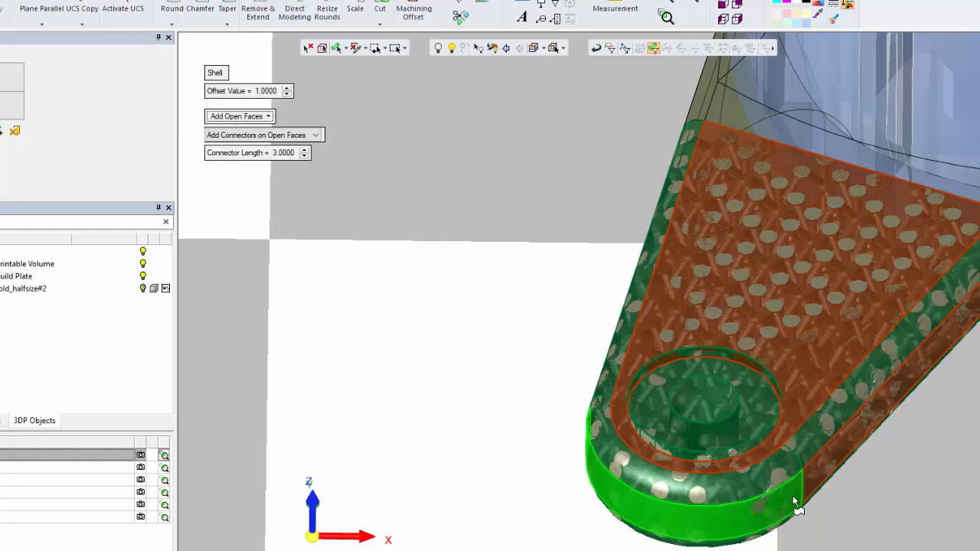
pyautogui.click(795, 503)
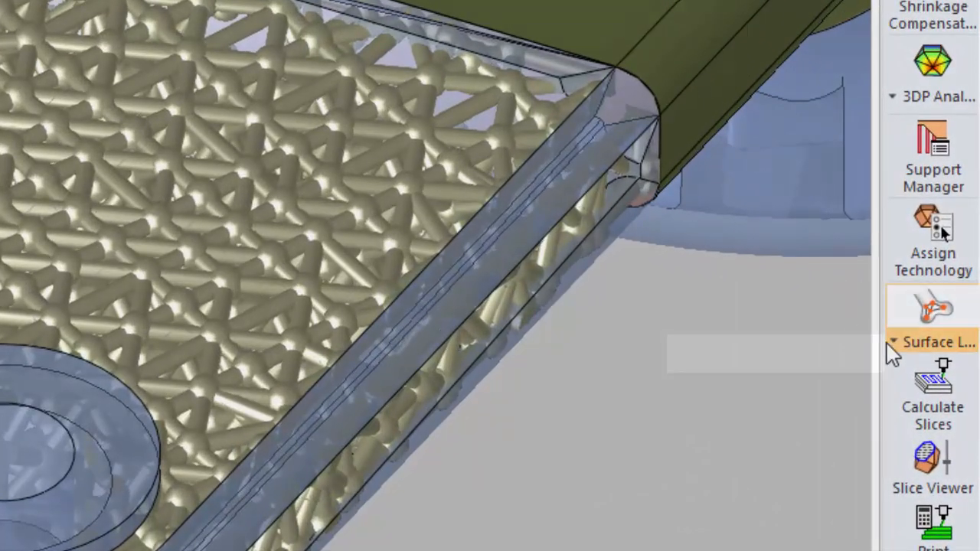
# Step: Start a surface lattice on the three adjoining curved upper faces where the mounting arm meets the manifold
pyautogui.click(892, 344)
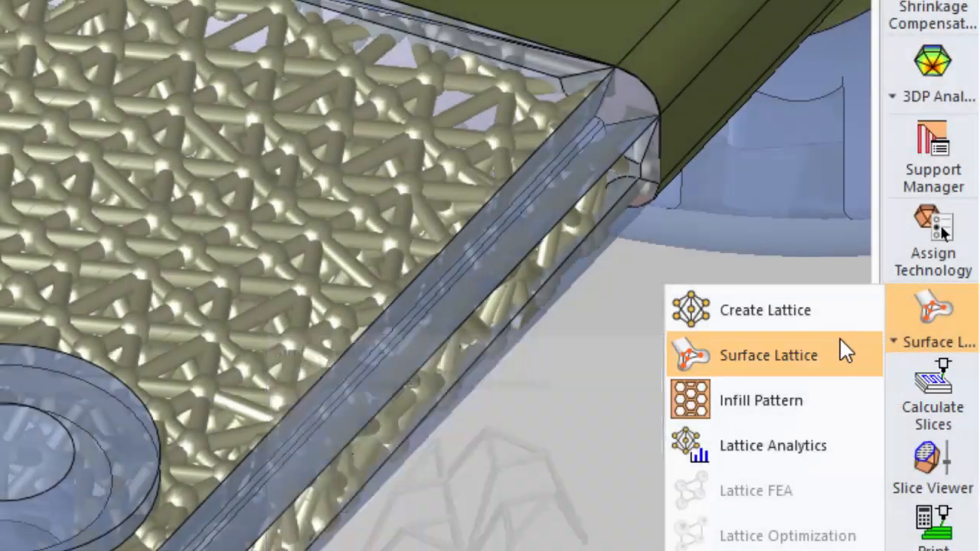
pyautogui.click(777, 354)
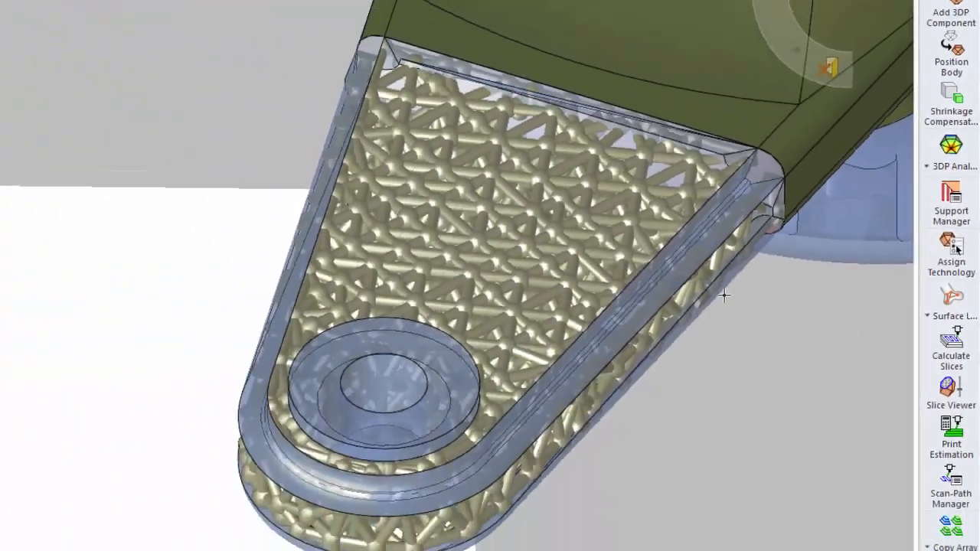
pyautogui.keyDown('ctrl'); pyautogui.moveTo(586, 317); pyautogui.dragTo(684, 521, button='middle'); pyautogui.keyUp('ctrl')
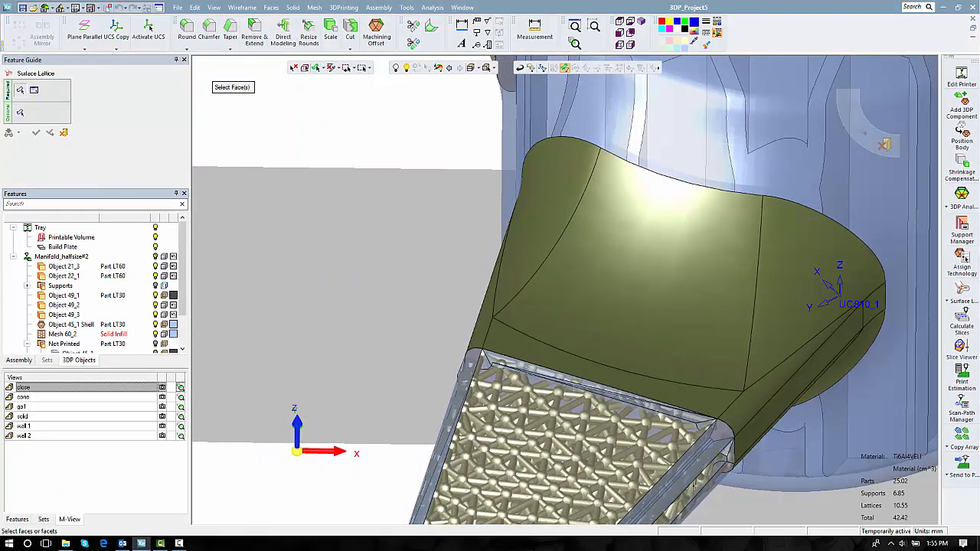
pyautogui.click(767, 340)
pyautogui.click(735, 345)
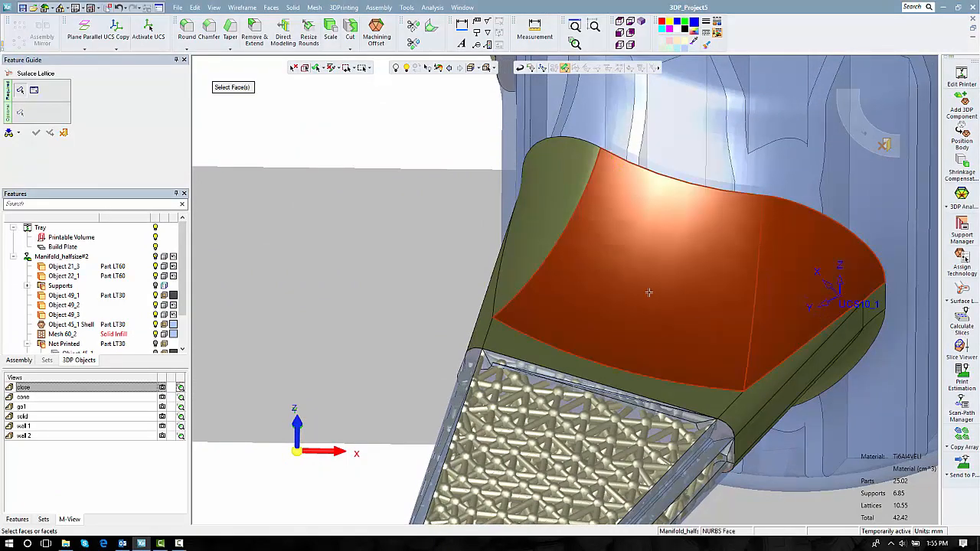
pyautogui.click(558, 229)
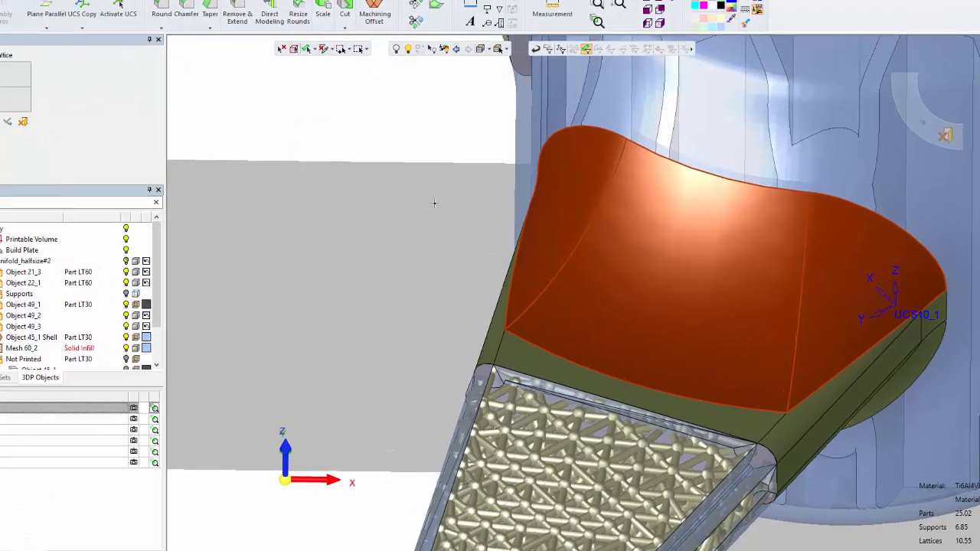
pyautogui.middleClick(434, 203)
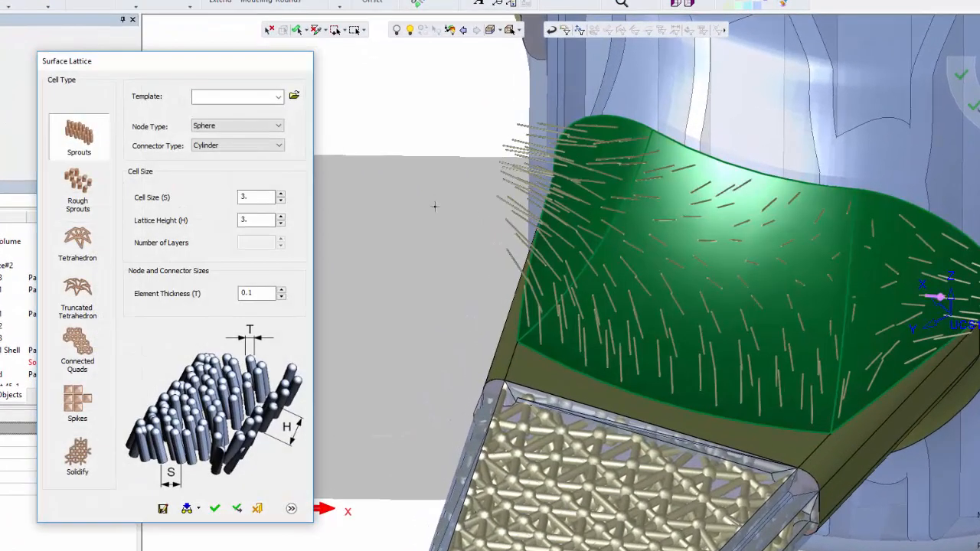
# Step: Set the surface lattice's node type to Tetrahedron and its connector type to Rhombic Prism
pyautogui.click(244, 130)
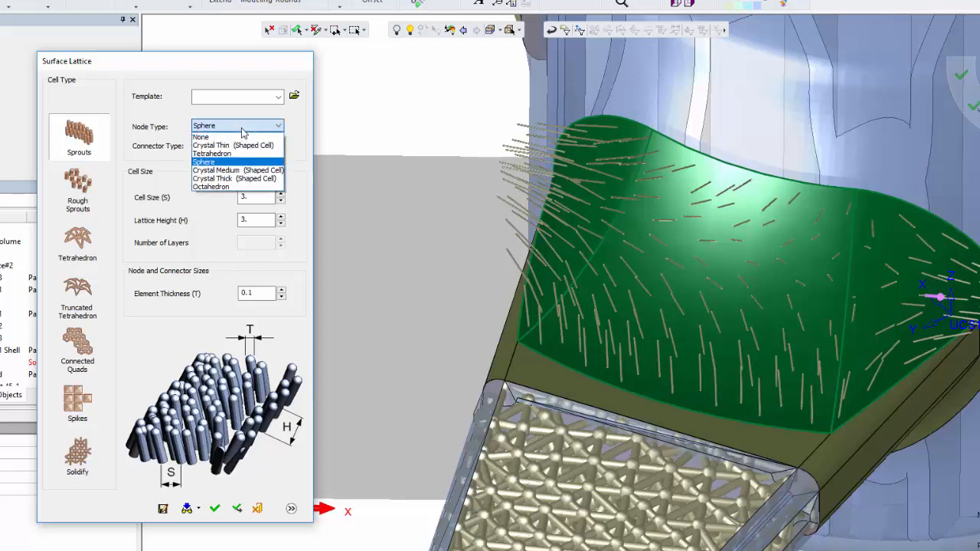
pyautogui.click(240, 153)
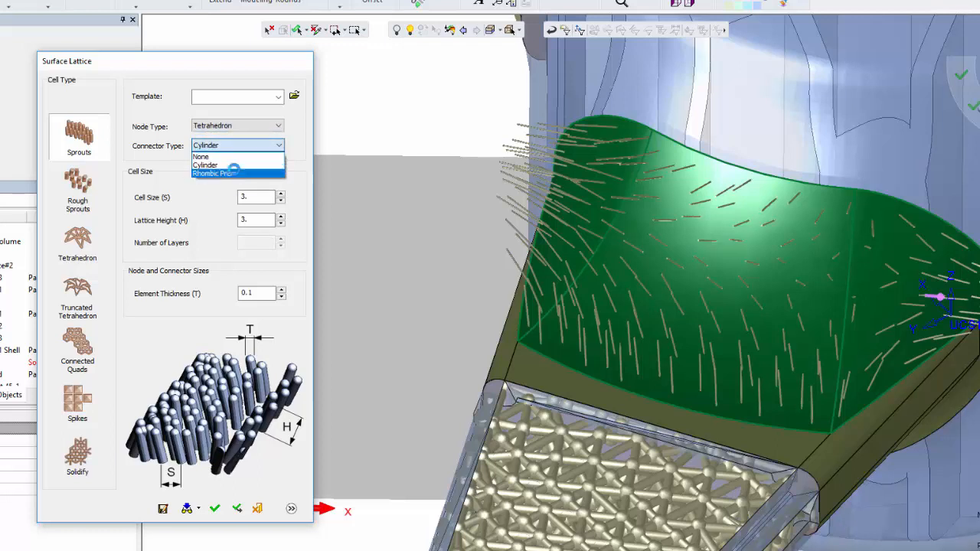
pyautogui.click(234, 173)
# Step: Set the surface lattice's cell size to 1, lattice height to 0.5 and element thickness to 0.5
pyautogui.moveTo(248, 198); pyautogui.dragTo(230, 220)
pyautogui.write('1')
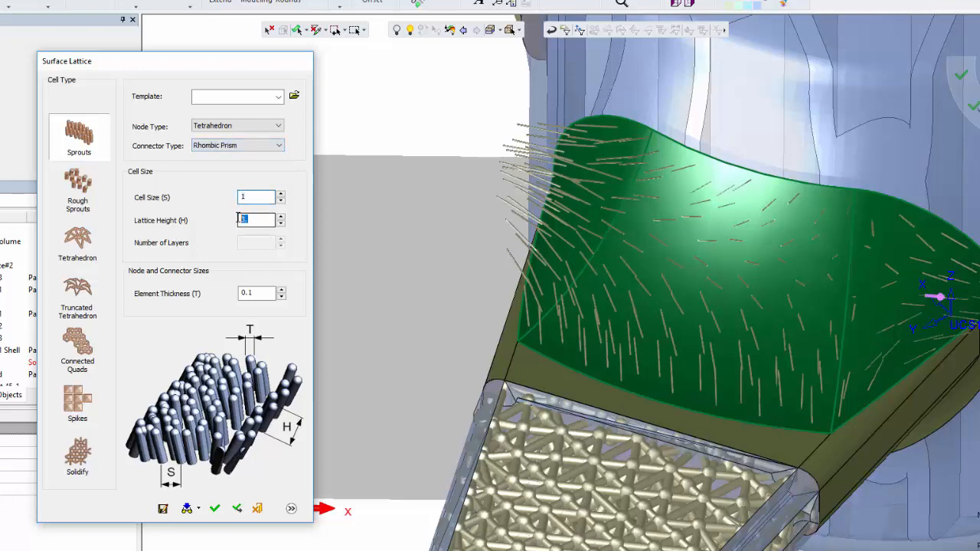
pyautogui.write('.5')
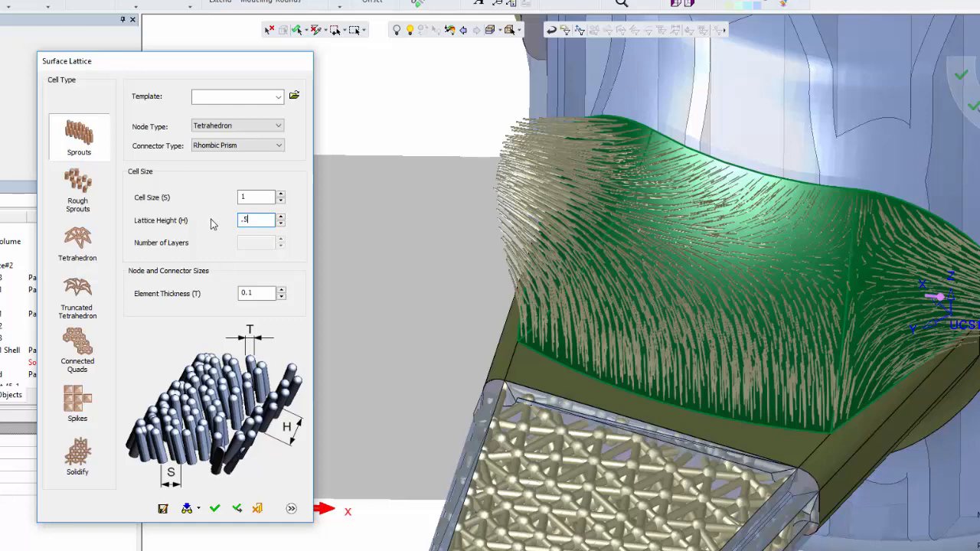
pyautogui.click(263, 294)
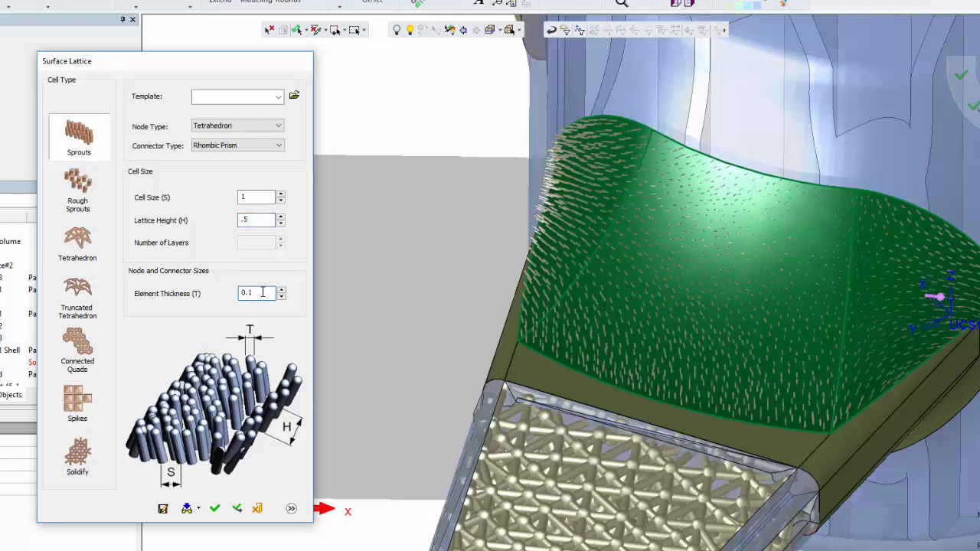
pyautogui.moveTo(263, 292); pyautogui.dragTo(220, 298)
pyautogui.write('.5')
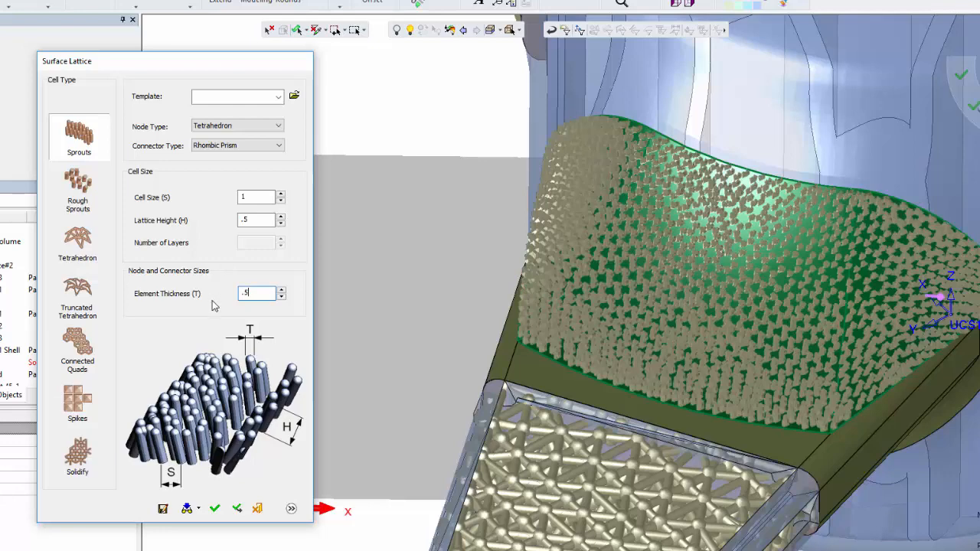
# Step: Try the Rough Sprouts cell type and switch the surface lattice to Tetrahedron with cell size 2 and 2 layers
pyautogui.click(79, 204)
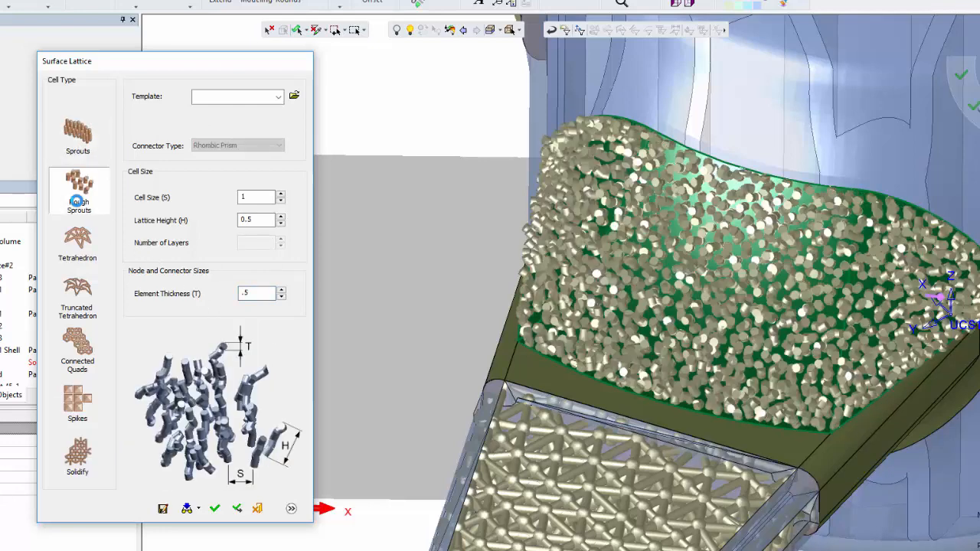
pyautogui.click(81, 239)
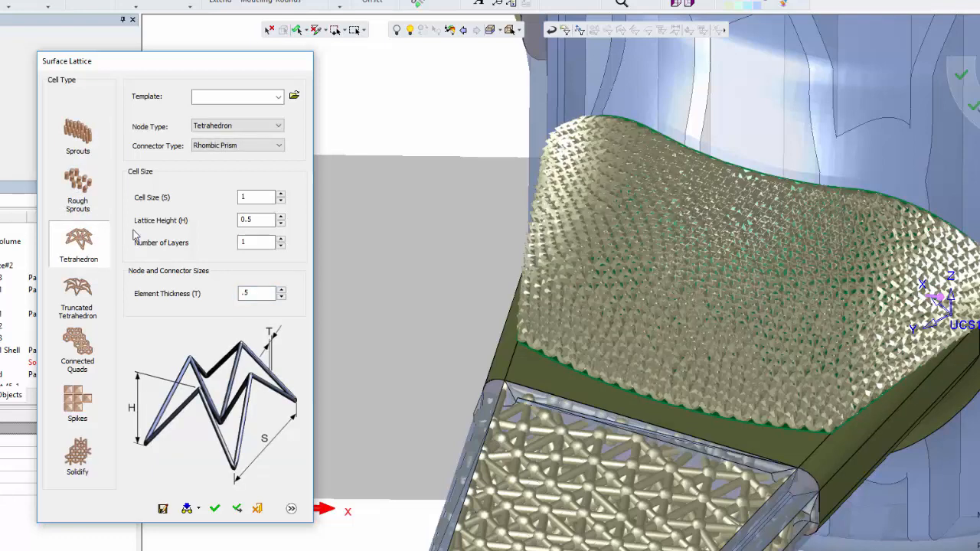
pyautogui.click(253, 199)
pyautogui.doubleClick(253, 198)
pyautogui.write('2')
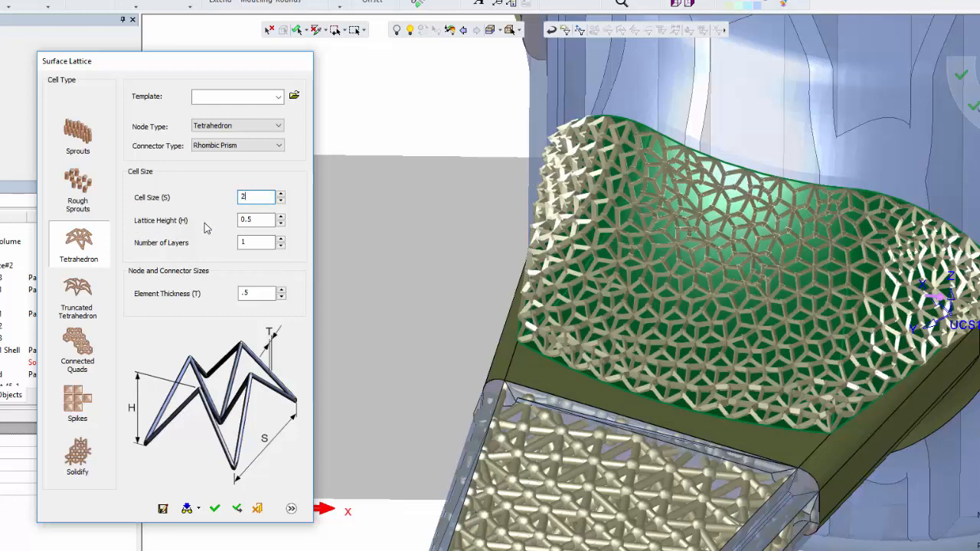
pyautogui.doubleClick(246, 244)
pyautogui.write('2')
# Step: Try the Truncated Tetrahedron, Connected Quads and Spikes cell types and set the surface lattice to Solidify
pyautogui.click(94, 302)
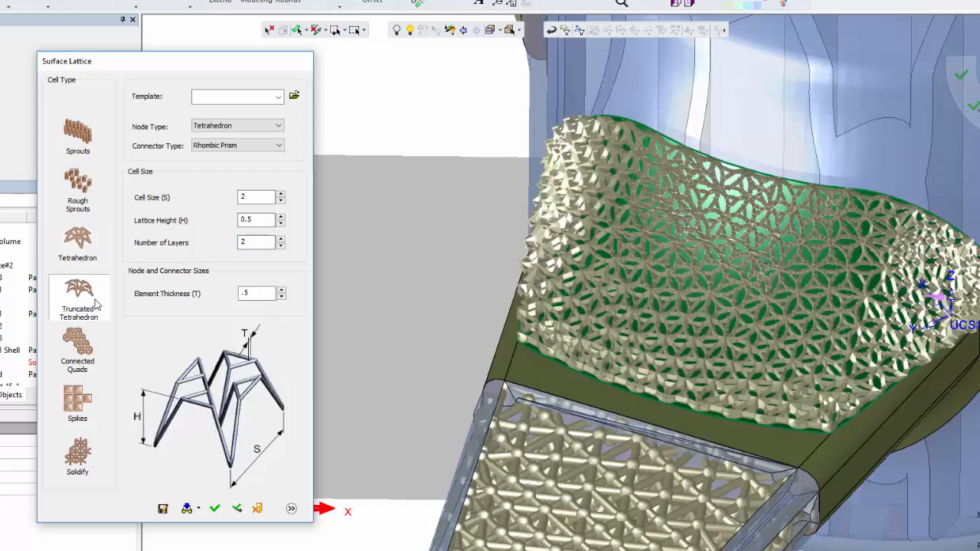
pyautogui.click(88, 349)
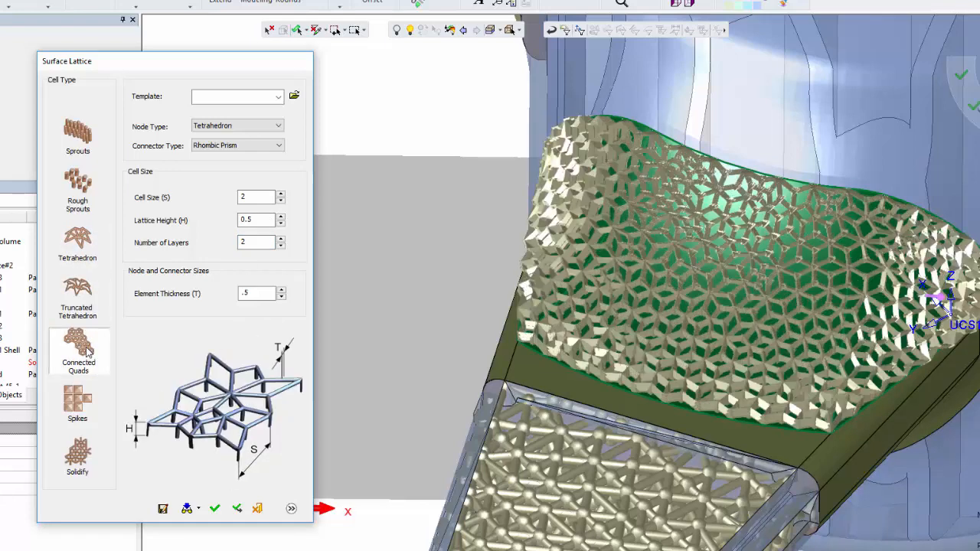
pyautogui.click(84, 405)
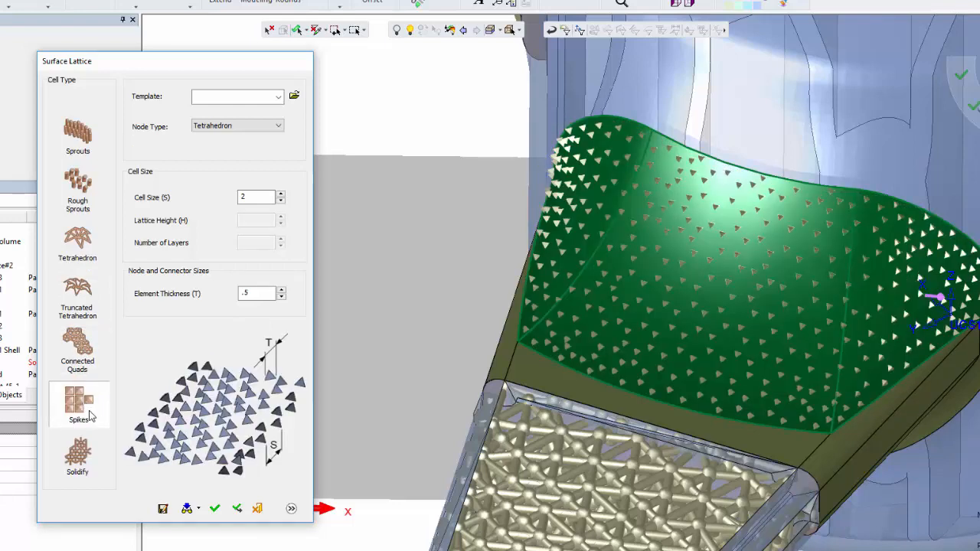
pyautogui.click(94, 463)
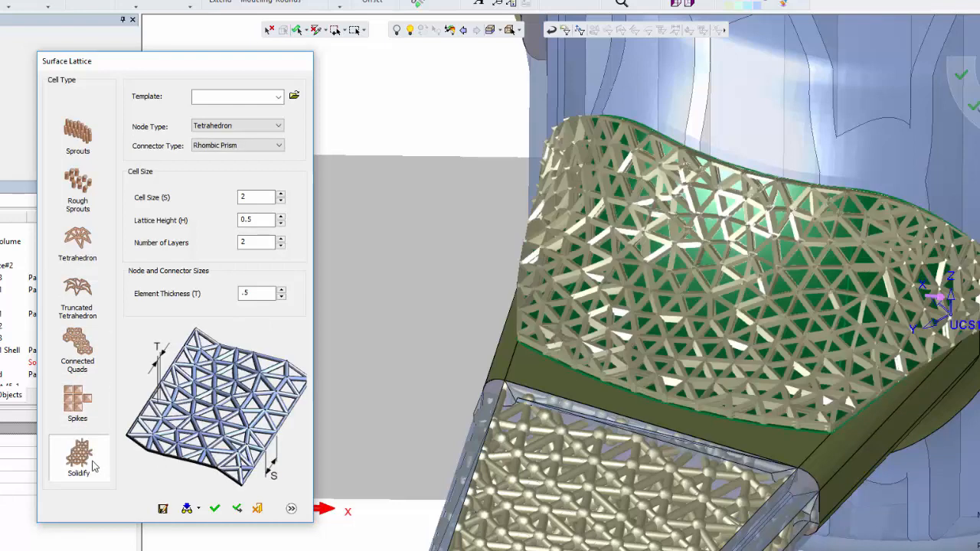
# Step: Randomize the Solidify surface lattice at level 0.4, reshuffle its nodes and connectors, and create it
pyautogui.click(291, 509)
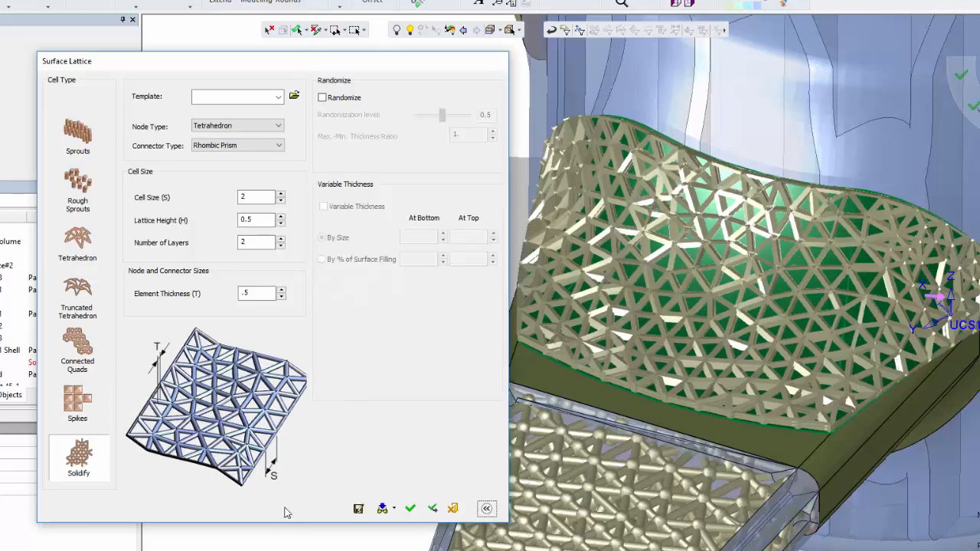
pyautogui.click(330, 98)
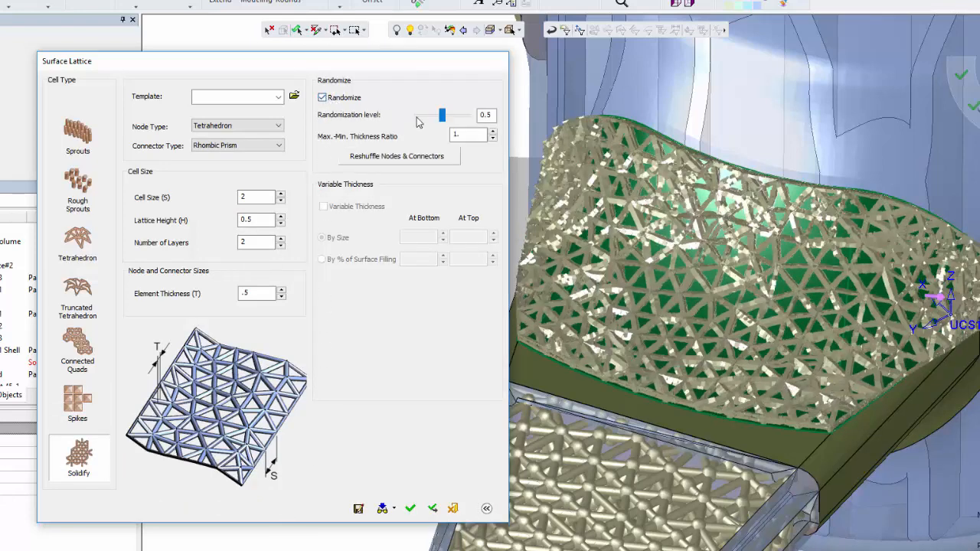
pyautogui.moveTo(442, 115); pyautogui.dragTo(435, 116)
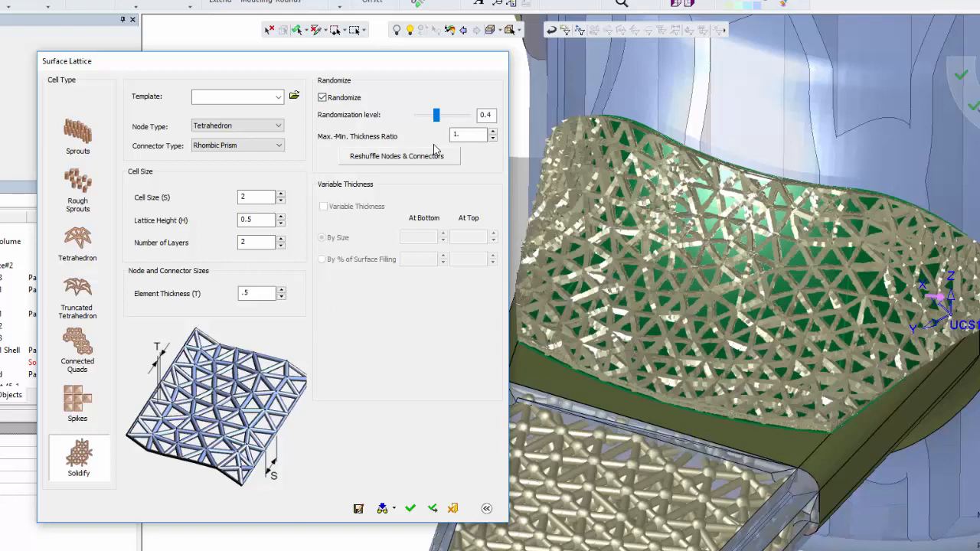
pyautogui.click(429, 157)
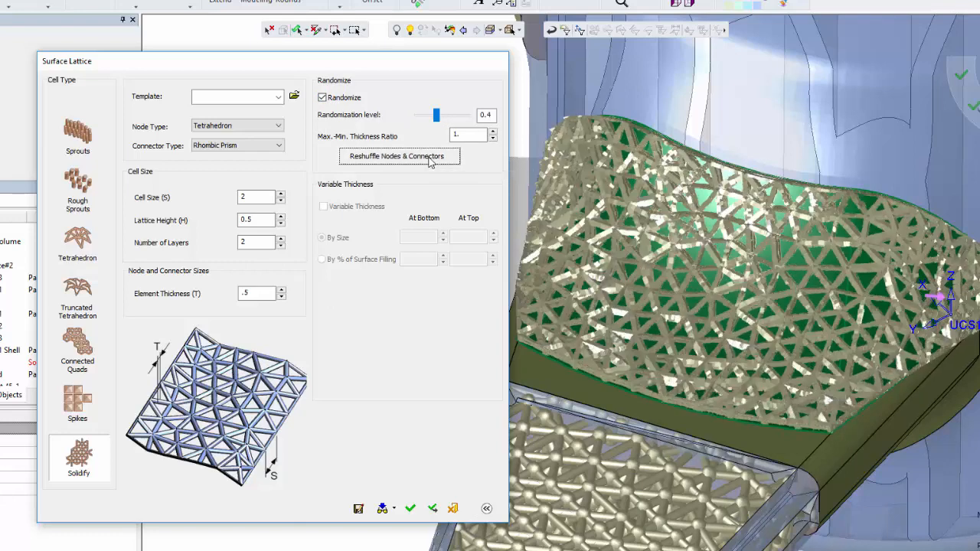
pyautogui.click(486, 508)
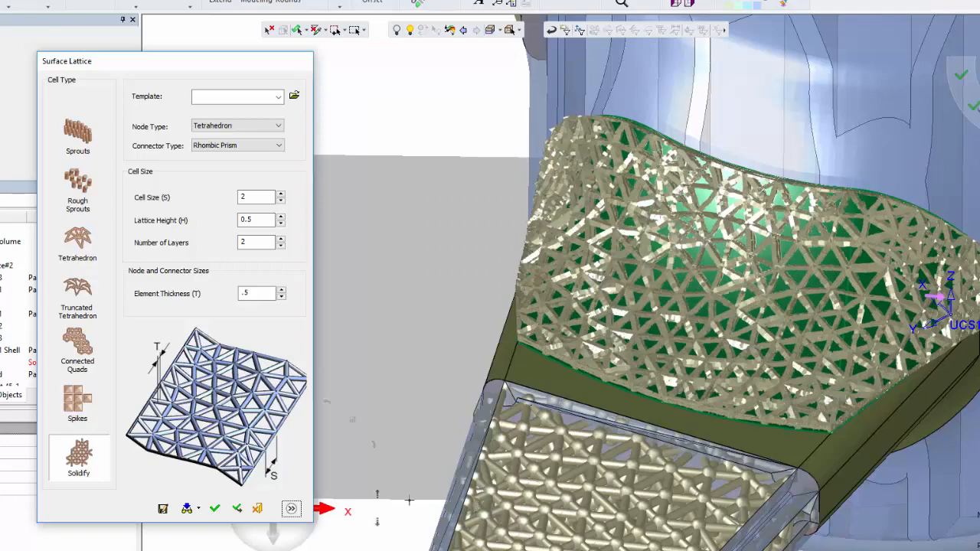
pyautogui.click(214, 509)
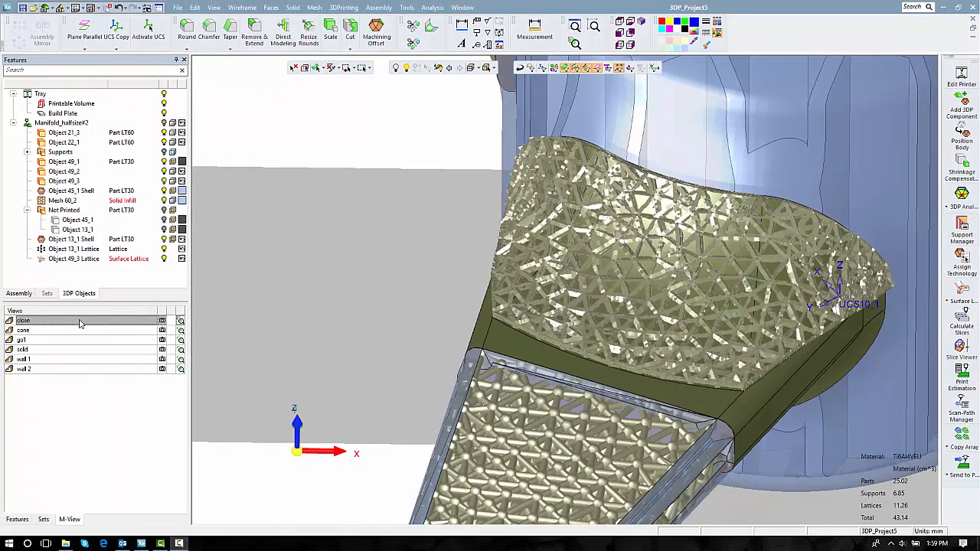
# Step: Run a Lattice Analytics Element Statistics analysis on the mounting arm's internal lattice
pyautogui.doubleClick(80, 323)
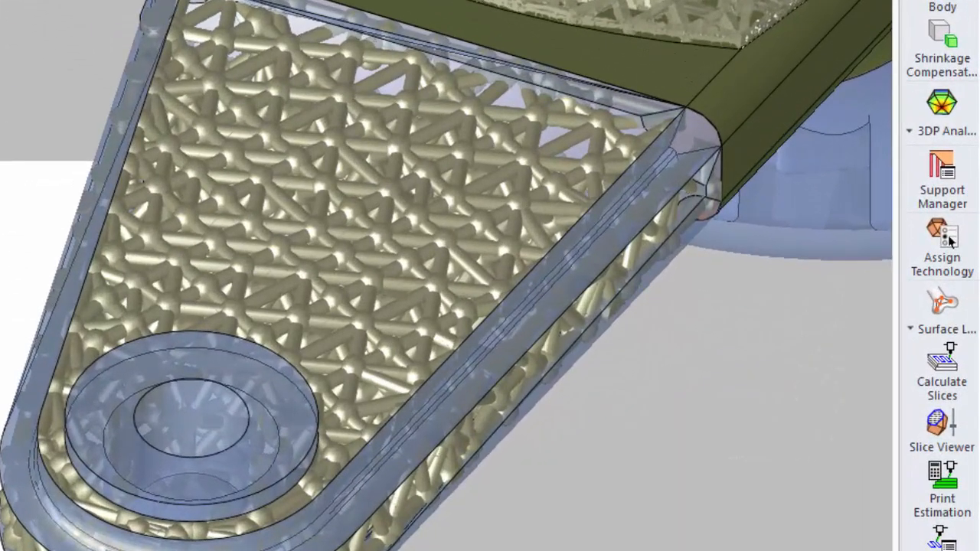
pyautogui.click(910, 328)
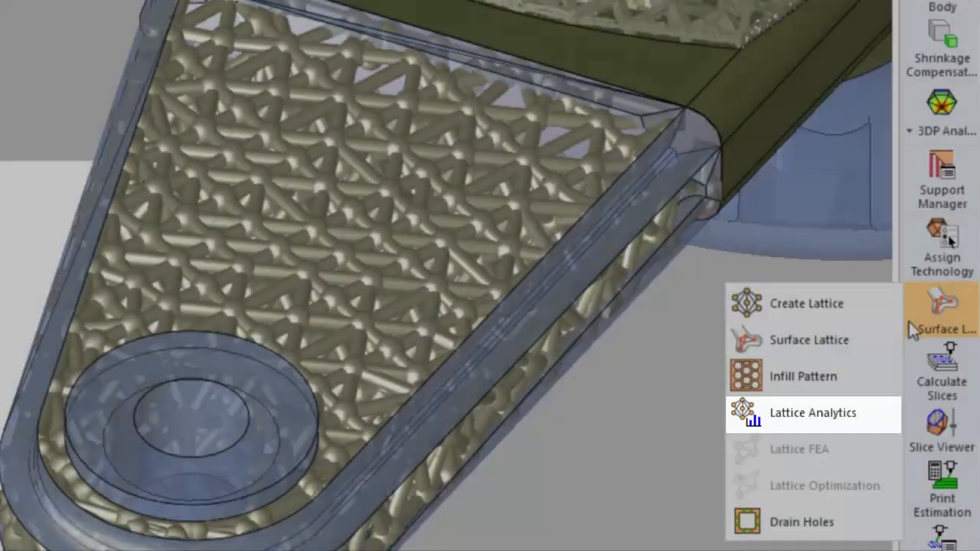
pyautogui.click(843, 408)
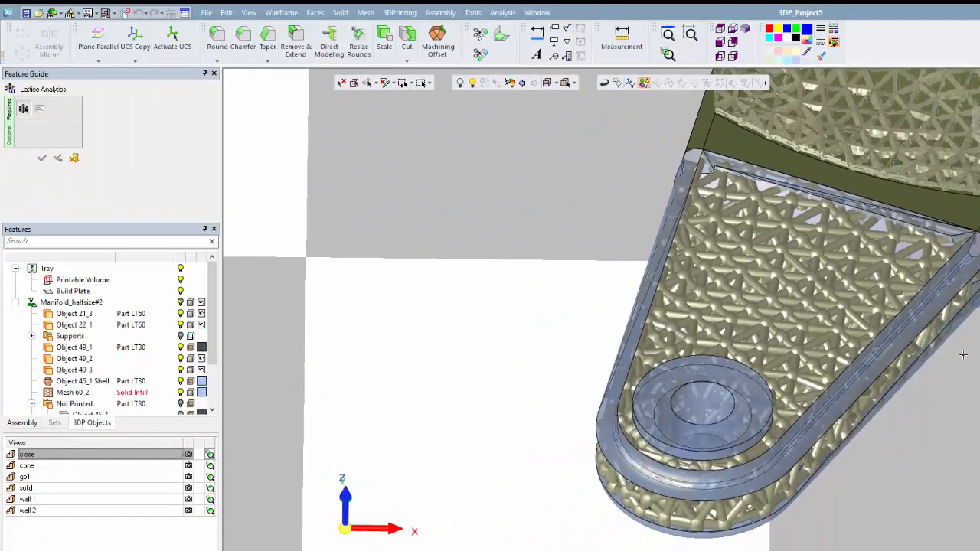
pyautogui.click(885, 324)
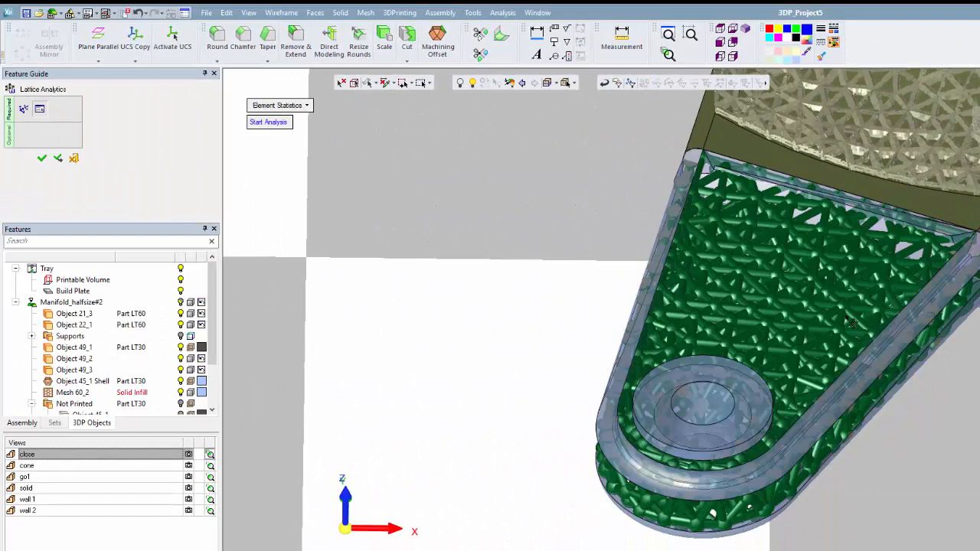
pyautogui.click(285, 124)
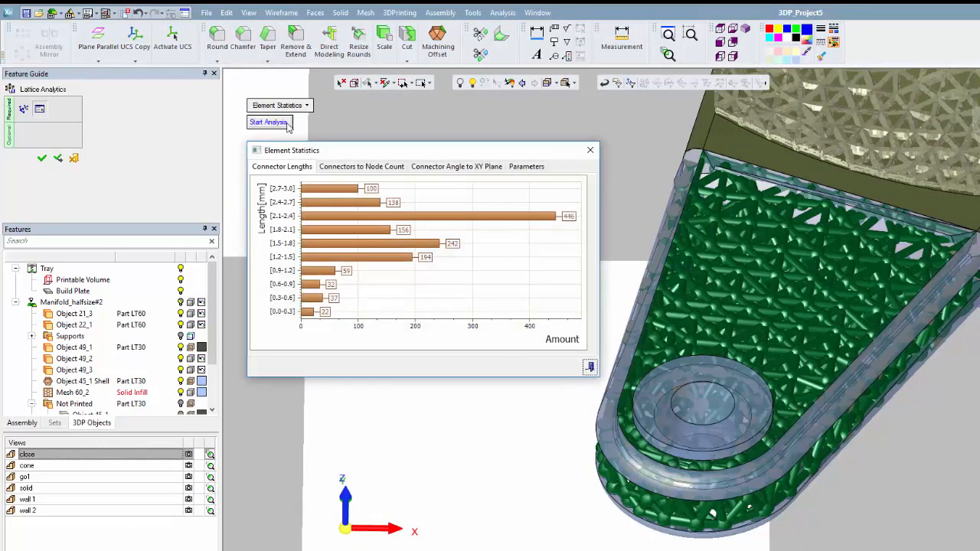
# Step: Examine the arm lattice's connectors-to-node counts, connector angles to the XY plane and overall element parameters
pyautogui.click(327, 167)
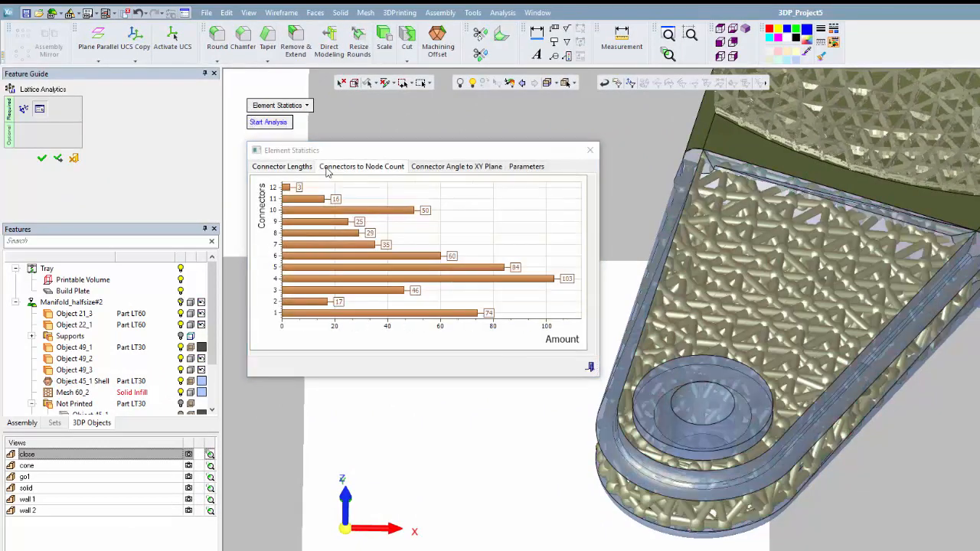
pyautogui.click(420, 167)
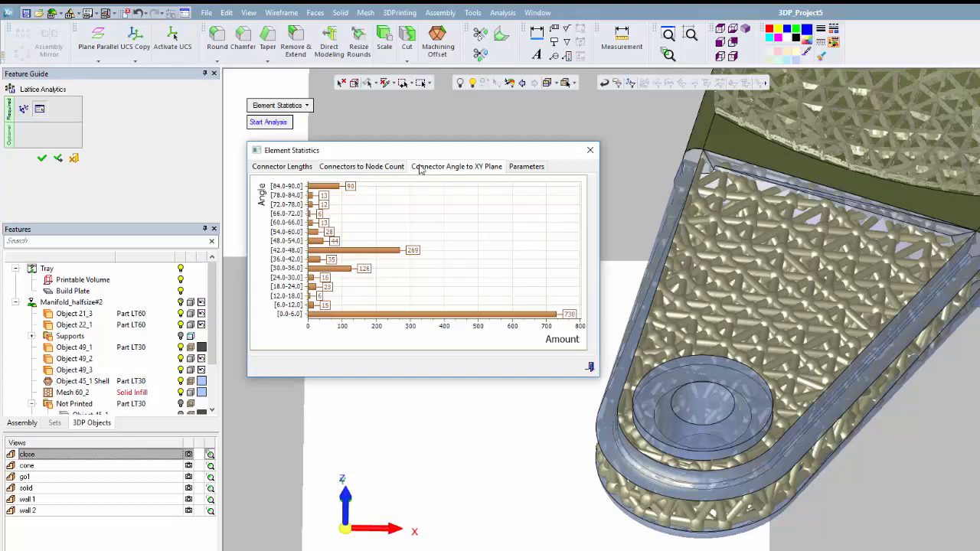
pyautogui.click(516, 169)
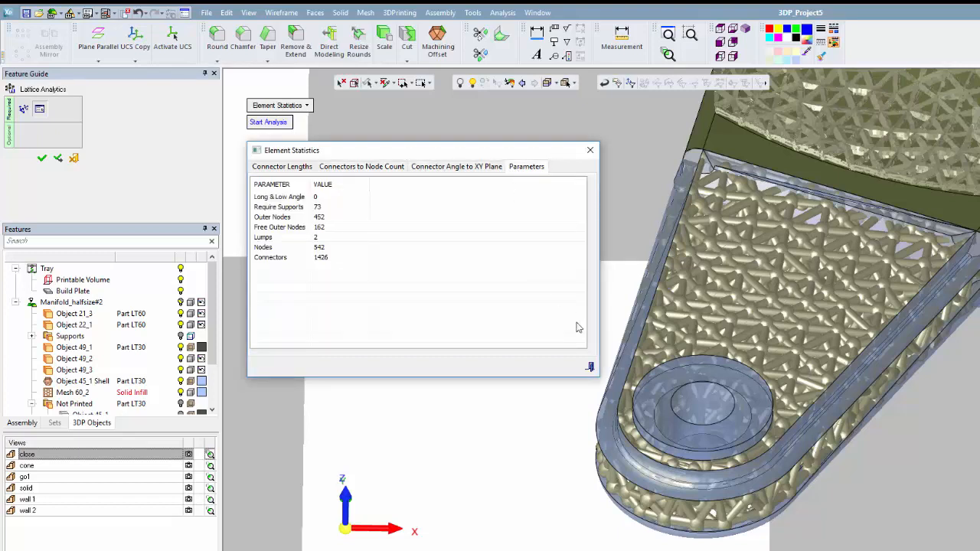
pyautogui.click(590, 368)
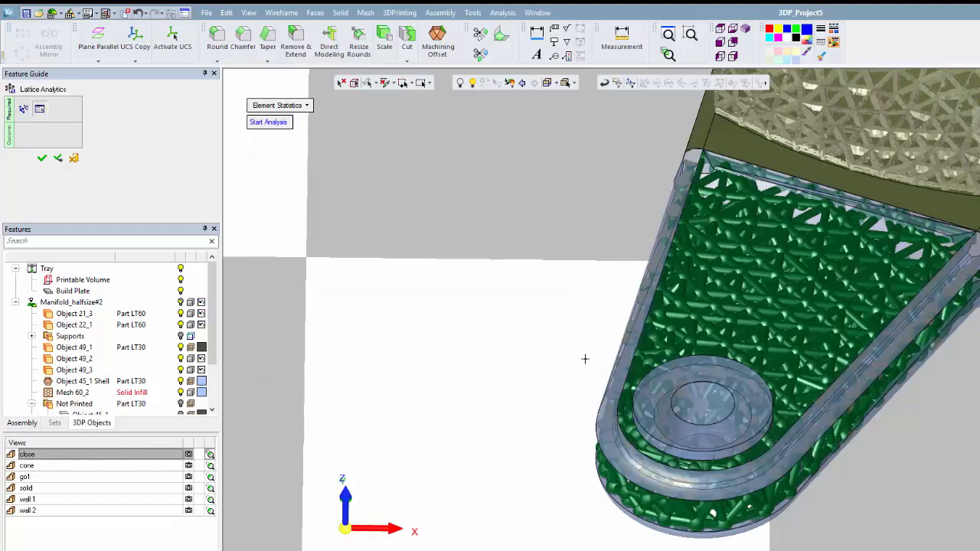
# Step: Analyze the arm lattice's Volume Properties and leave Lattice Analytics without applying anything
pyautogui.click(306, 105)
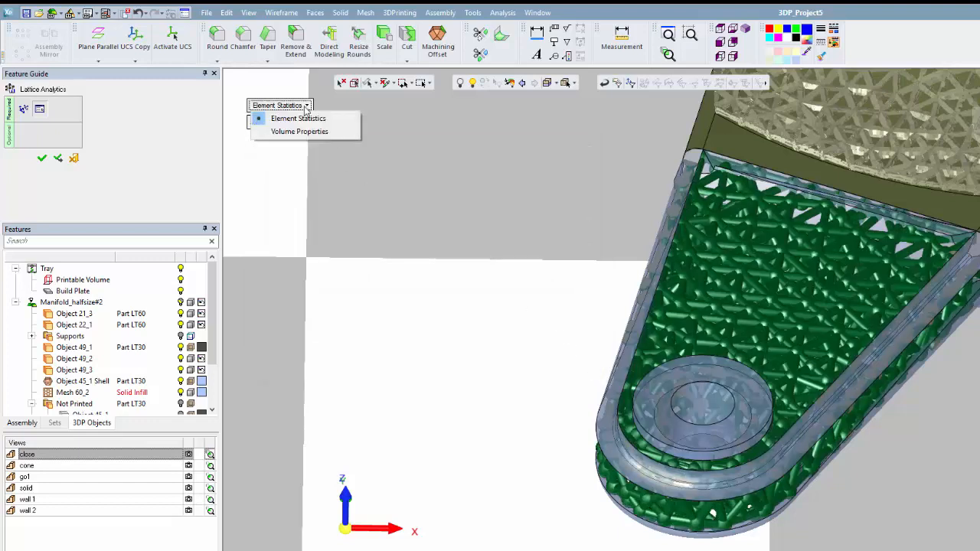
pyautogui.click(307, 135)
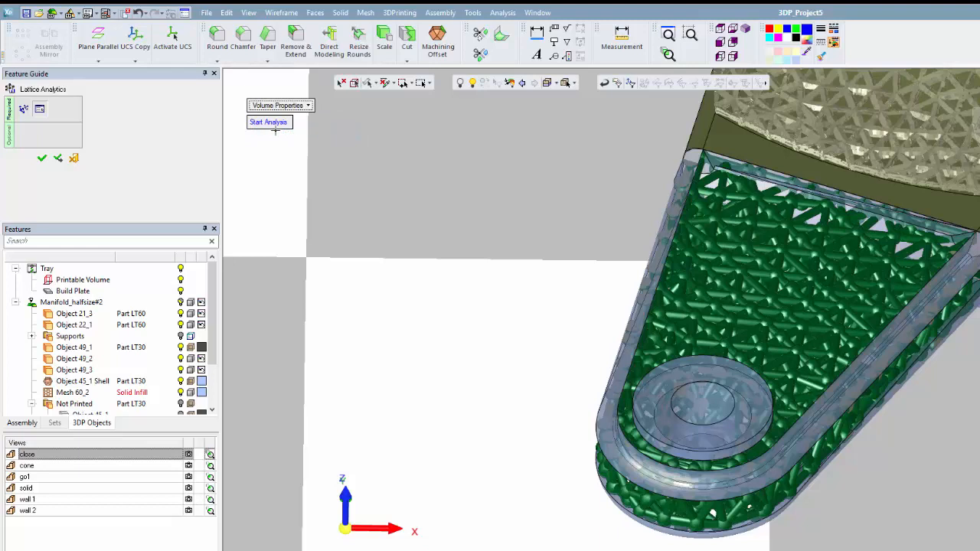
pyautogui.click(275, 126)
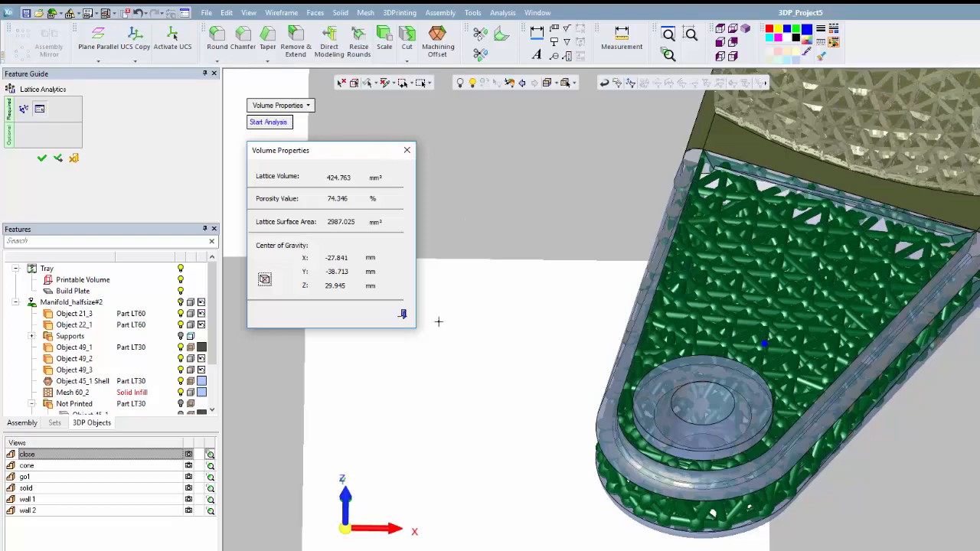
pyautogui.click(403, 317)
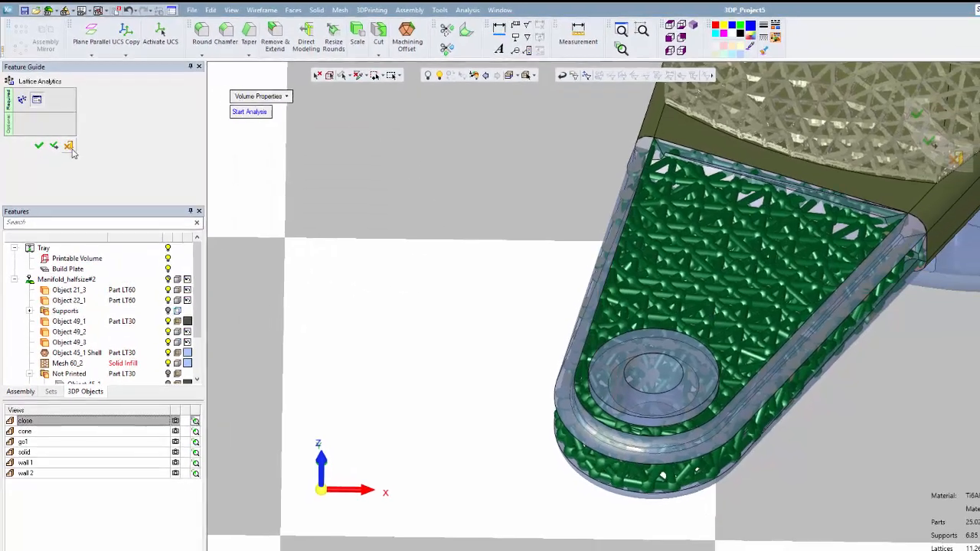
pyautogui.click(69, 147)
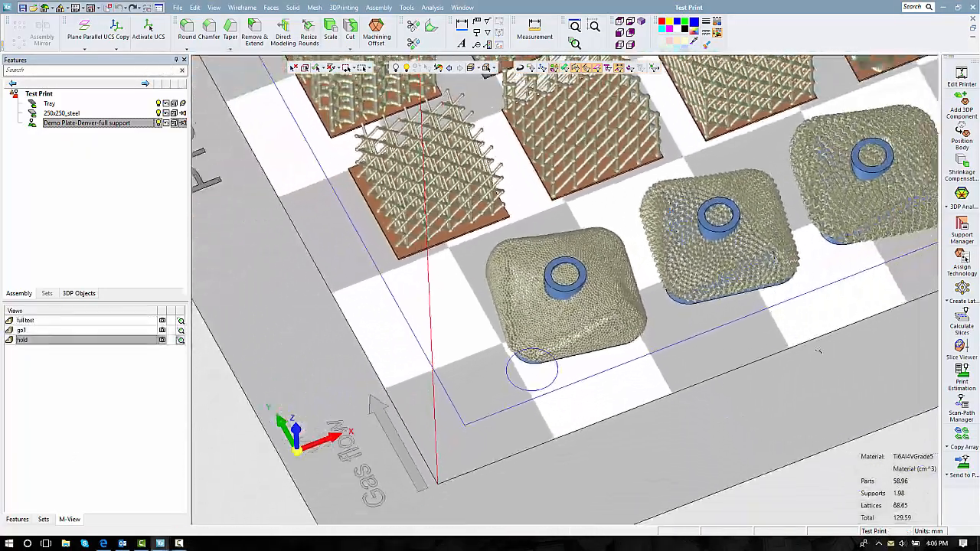
pyautogui.keyDown('ctrl'); pyautogui.moveTo(819, 351); pyautogui.dragTo(798, 423, button='right'); pyautogui.keyUp('ctrl')
pyautogui.keyDown('ctrl'); pyautogui.moveTo(786, 483); pyautogui.dragTo(776, 529, button='right'); pyautogui.keyUp('ctrl')
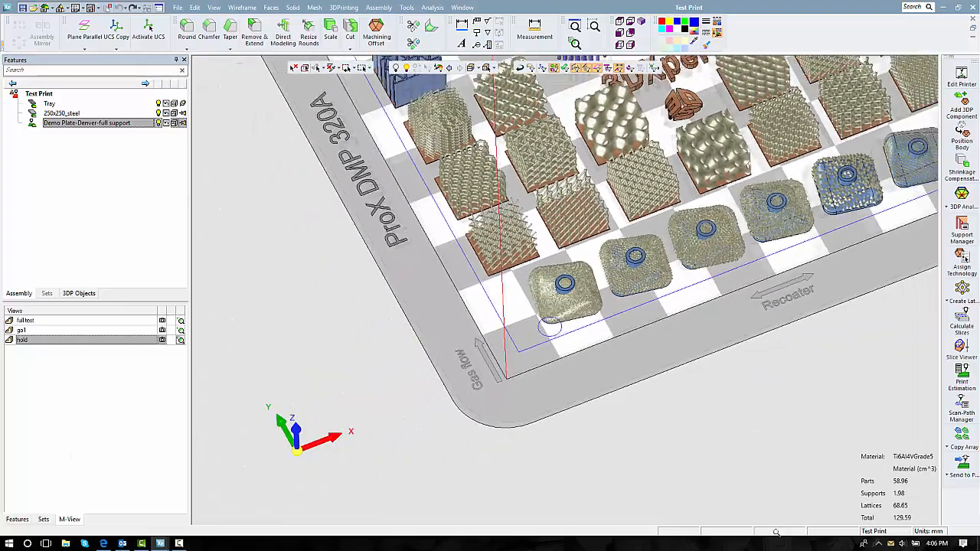
pyautogui.keyDown('ctrl'); pyautogui.moveTo(233, 80); pyautogui.dragTo(174, 244, button='middle'); pyautogui.keyUp('ctrl')
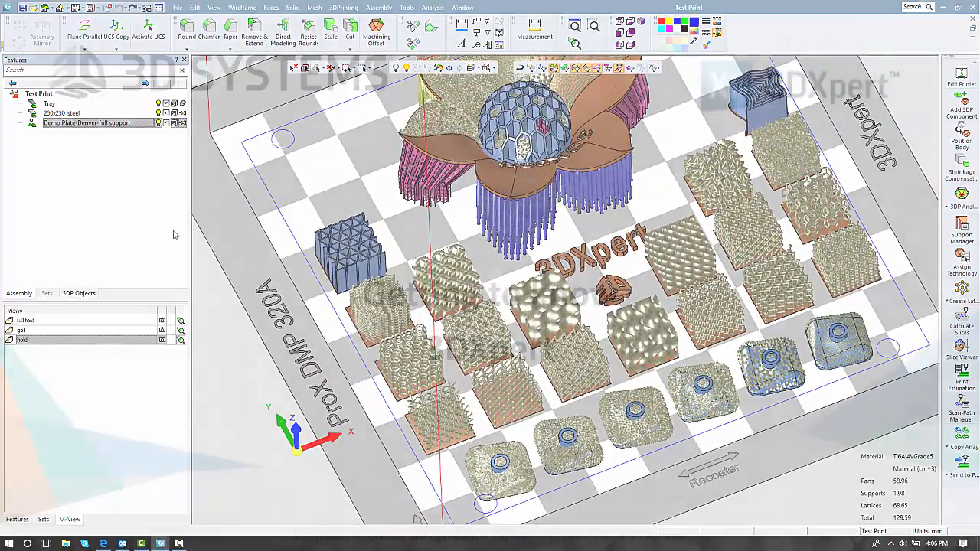